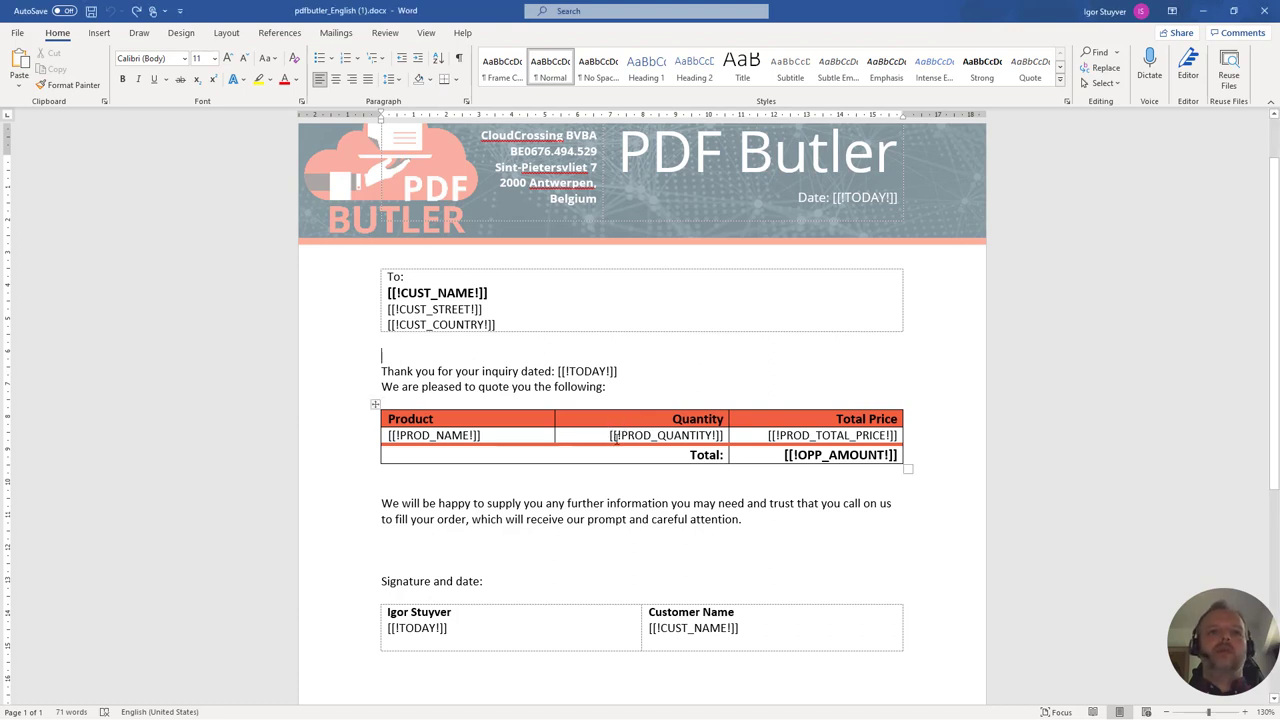
# Paste the red 'THIS IS THE LOCALLY UPDATED DOCUMENT!!!!' heading above the greeting, then return to PDF Butler
pyautogui.moveTo(626, 435); pyautogui.dragTo(727, 436)
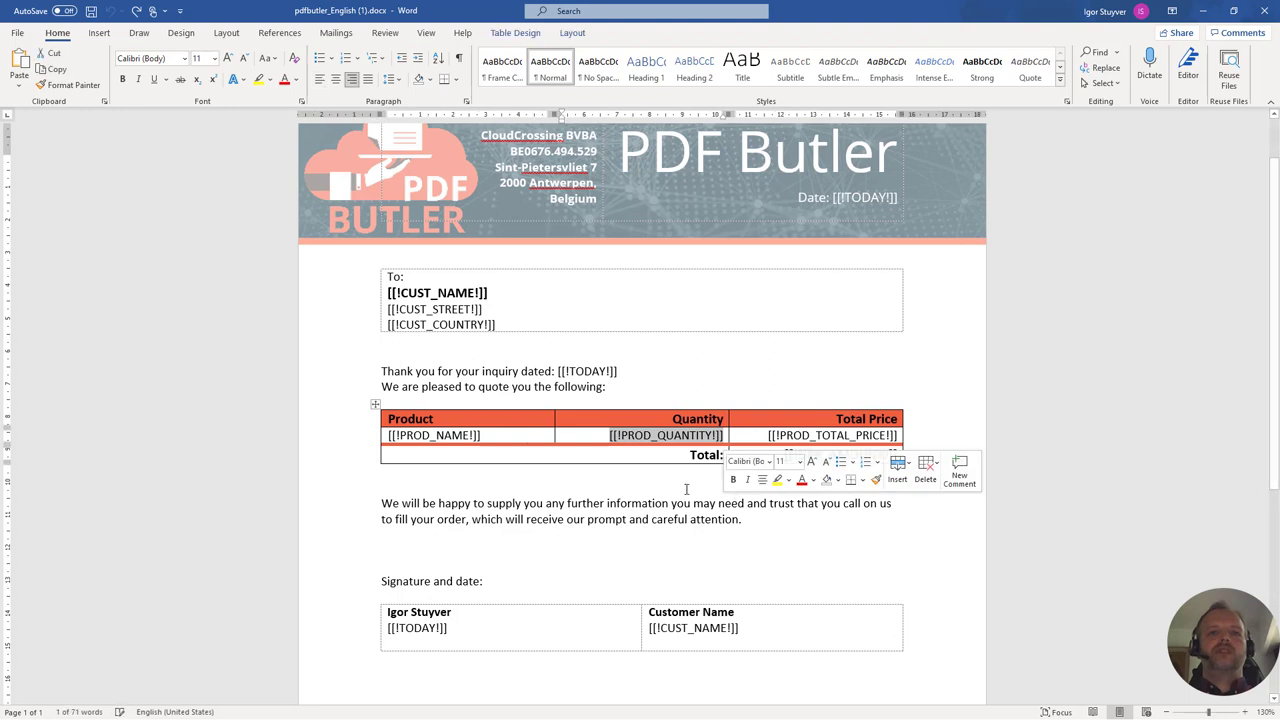
pyautogui.click(411, 357)
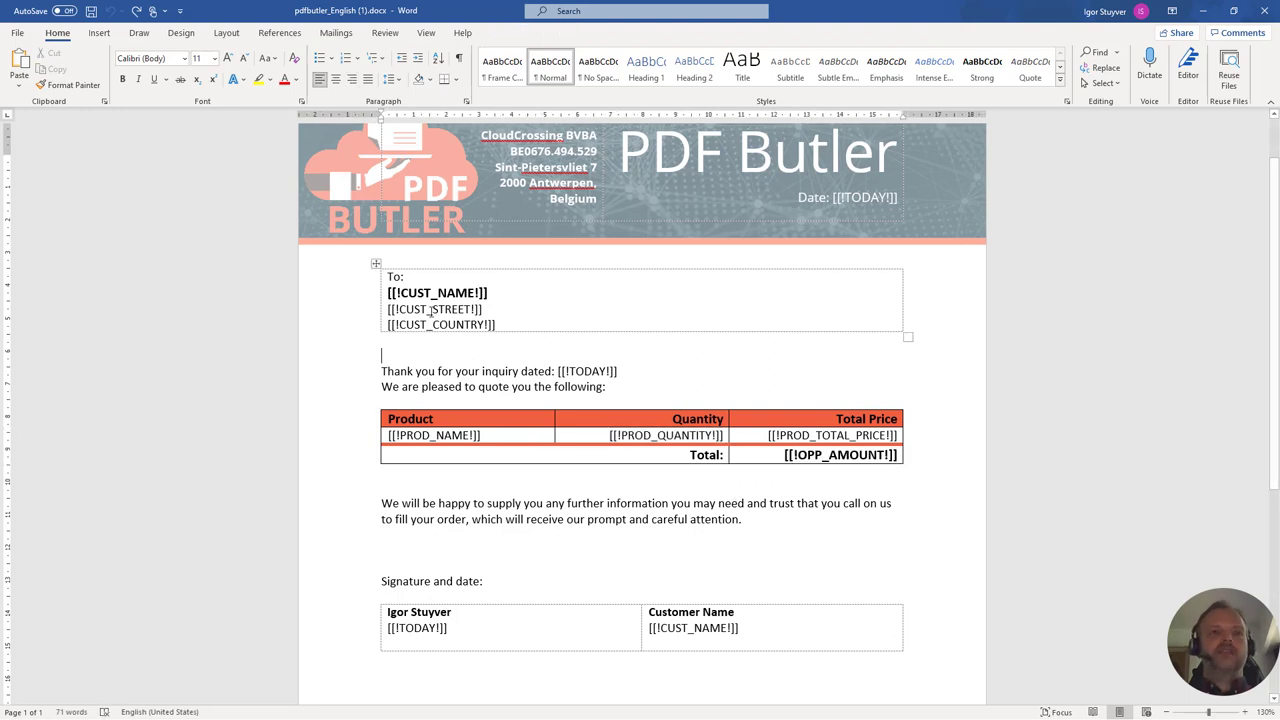
pyautogui.write('THIS IS THE LOCALLY UPDATED DOCUMENT!!!!')
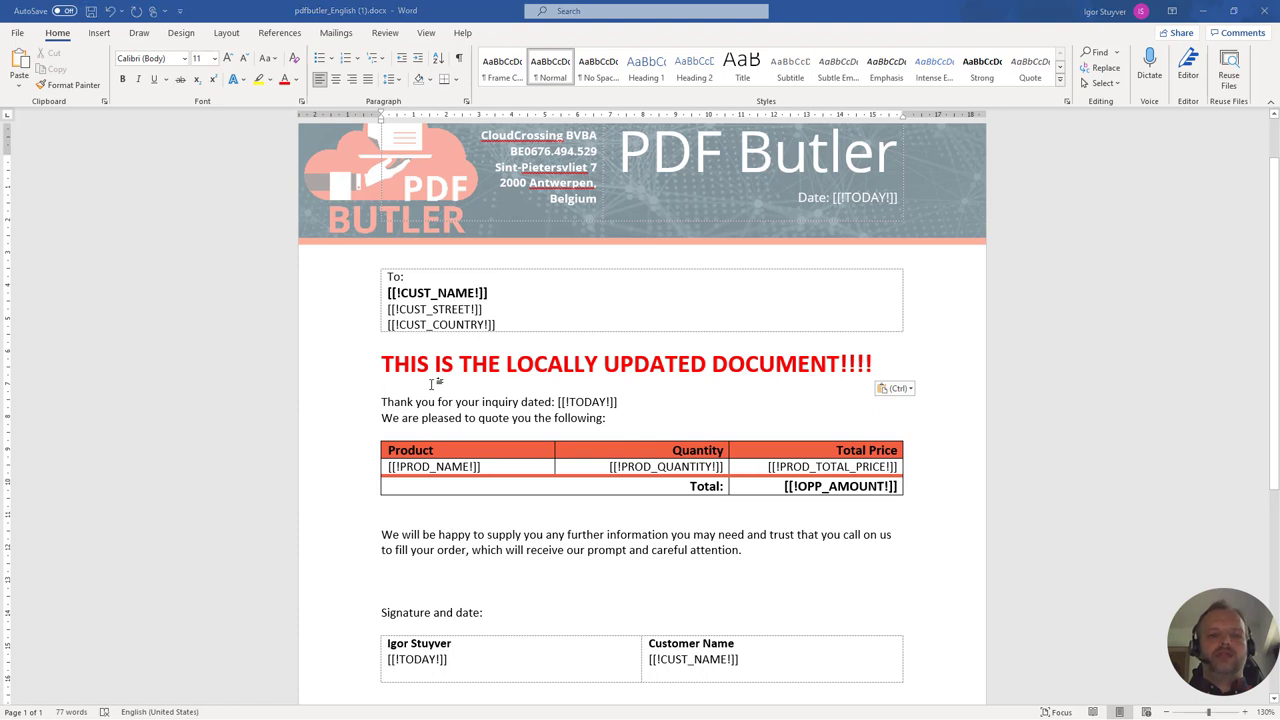
pyautogui.hotkey('alt', 'Tab')
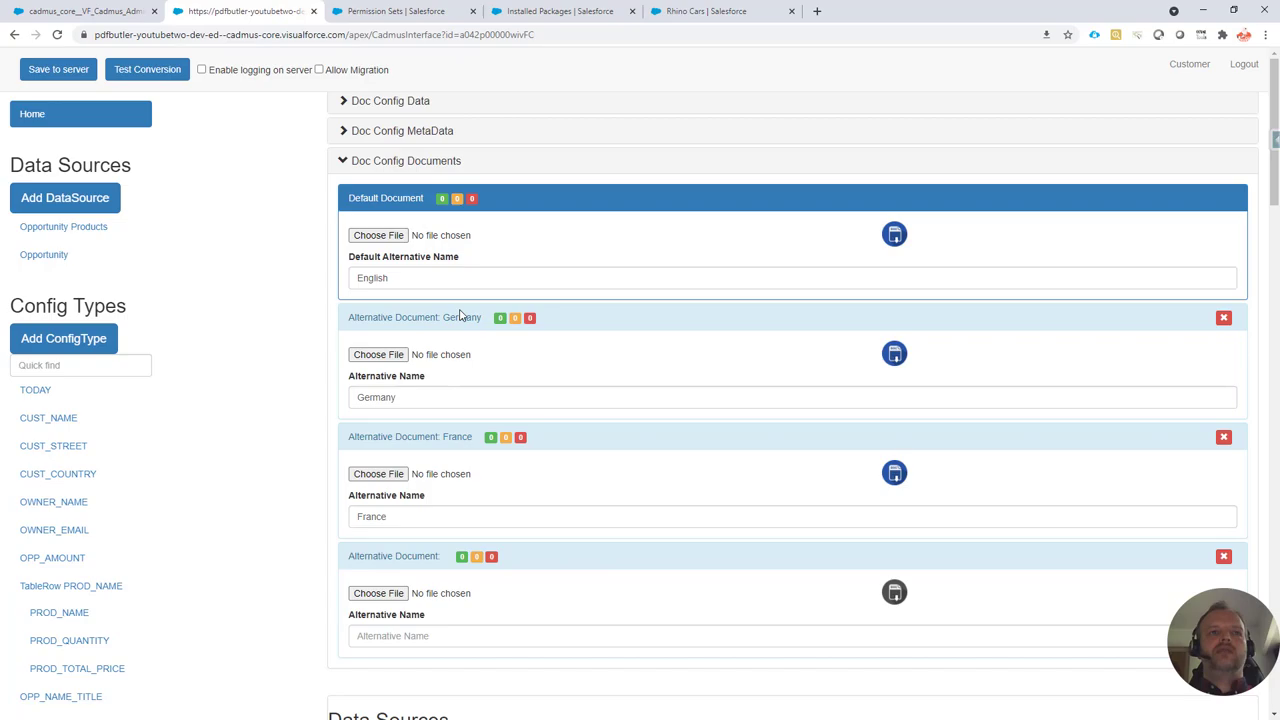
# Switch to the Word template and back to the PDF Butler Doc Config Documents page
pyautogui.hotkey('alt', 'Tab')
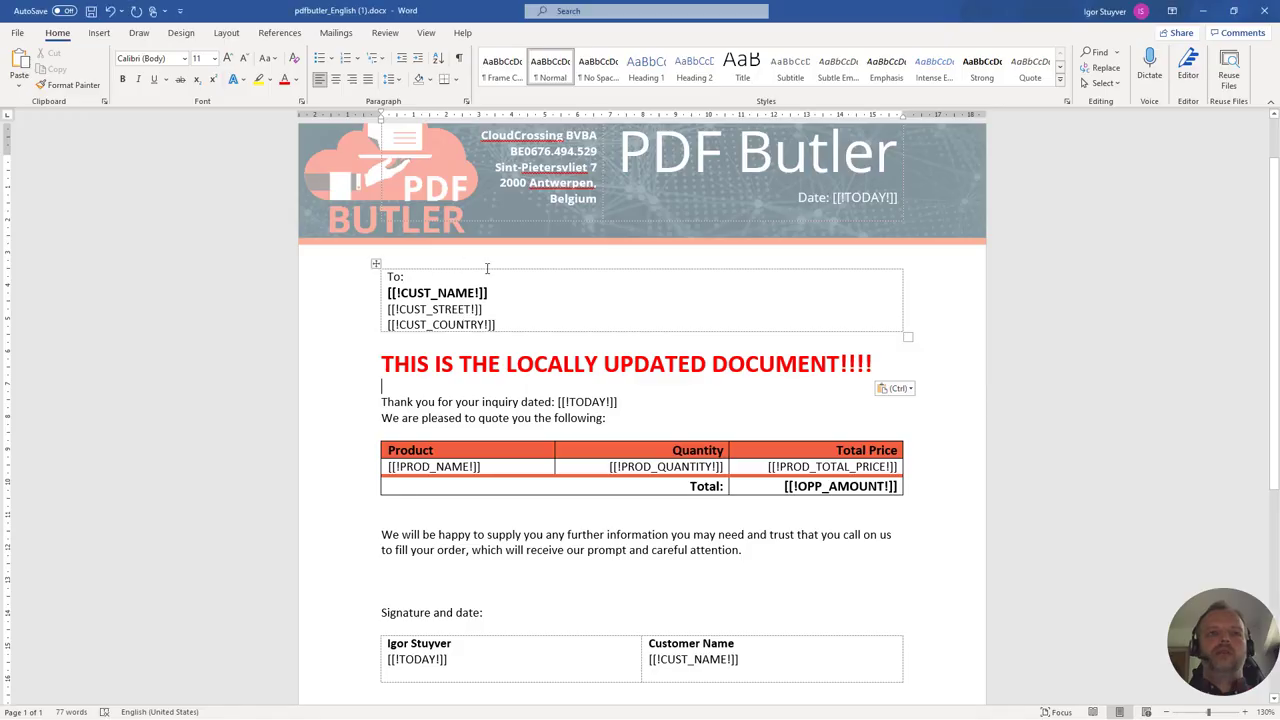
pyautogui.hotkey('alt', 'Tab')
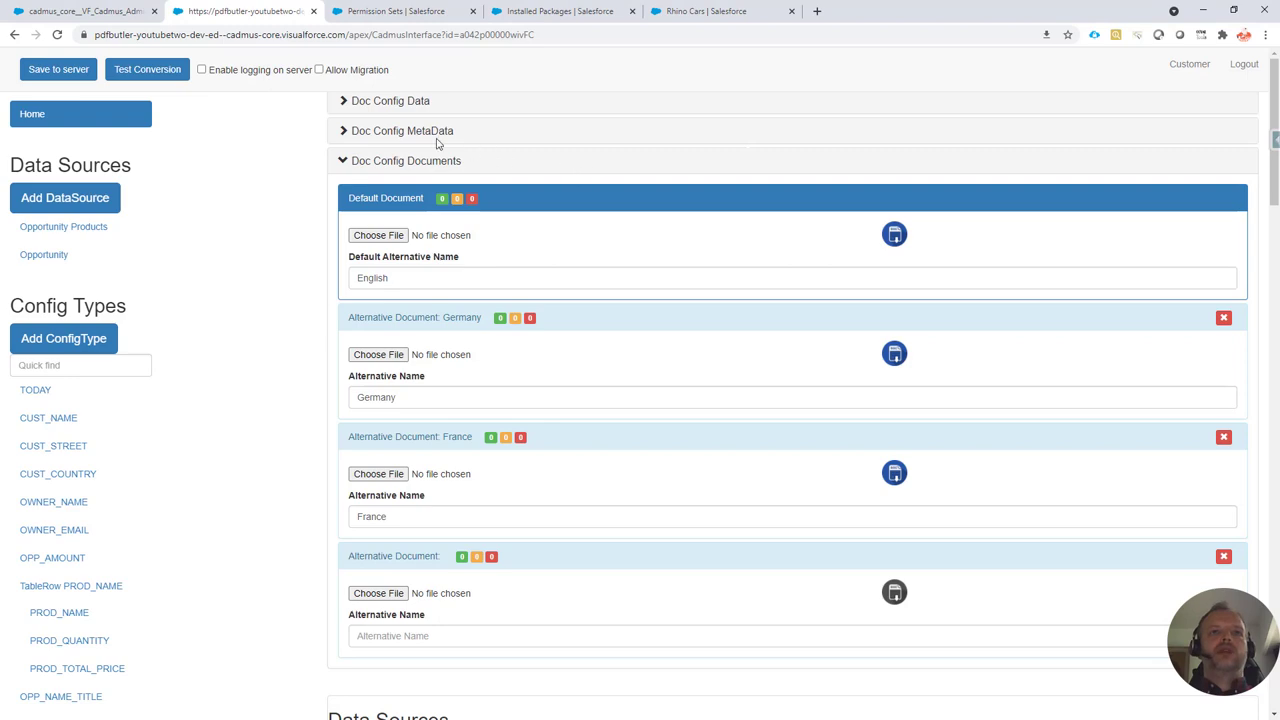
# Check Installed Packages, then show the PDF Butler Admin Local permission set's Actionable record types
pyautogui.click(556, 12)
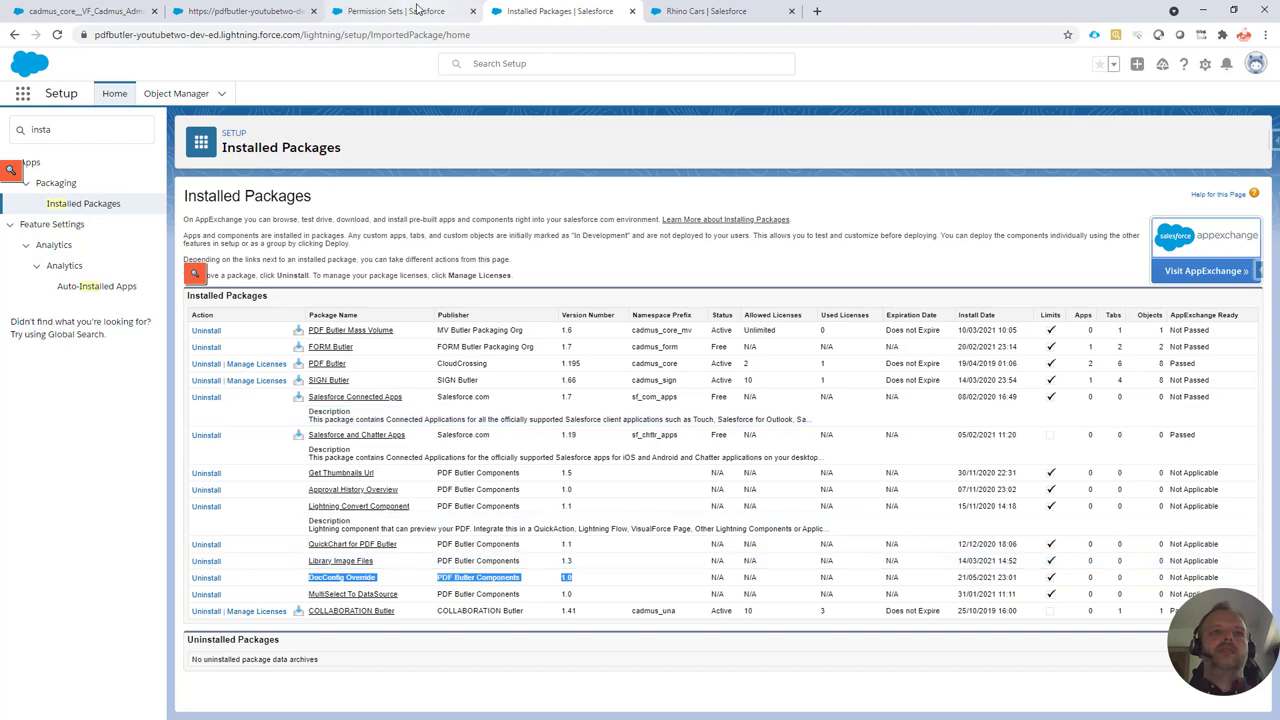
pyautogui.click(395, 12)
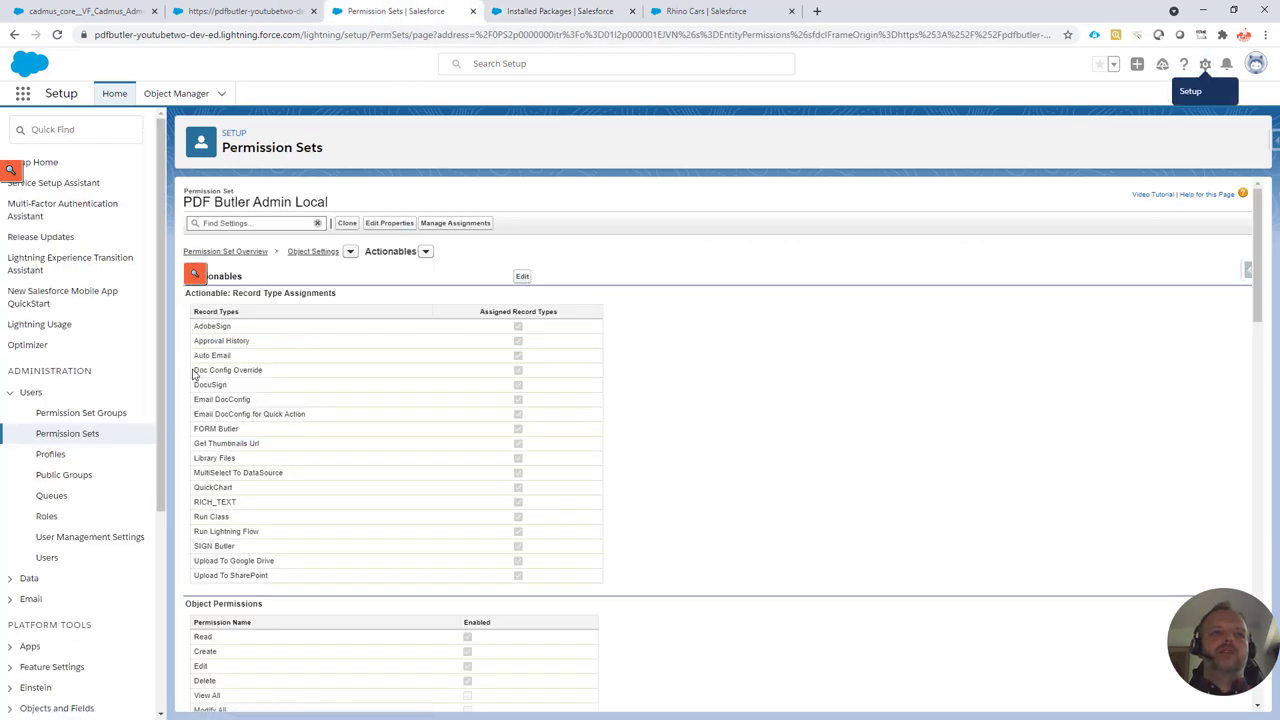
pyautogui.moveTo(195, 374); pyautogui.dragTo(522, 374)
pyautogui.scroll(-3, 525, 376)
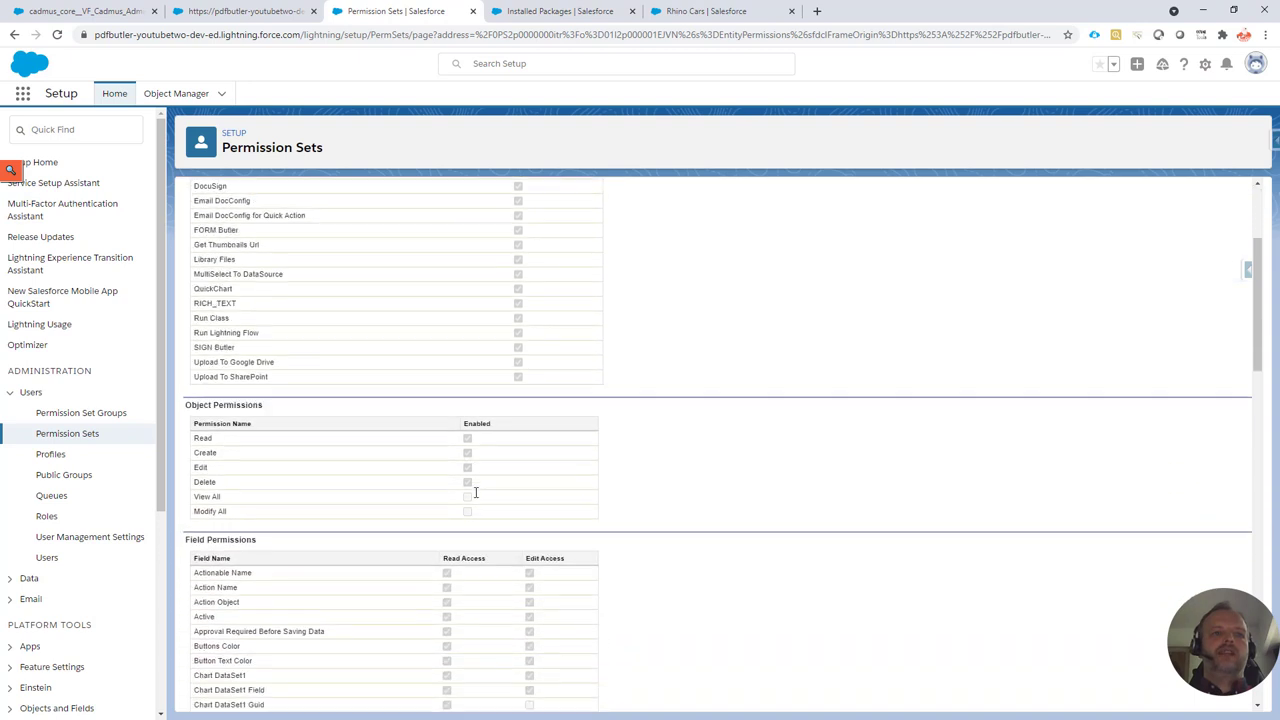
pyautogui.scroll(-2, 537, 517)
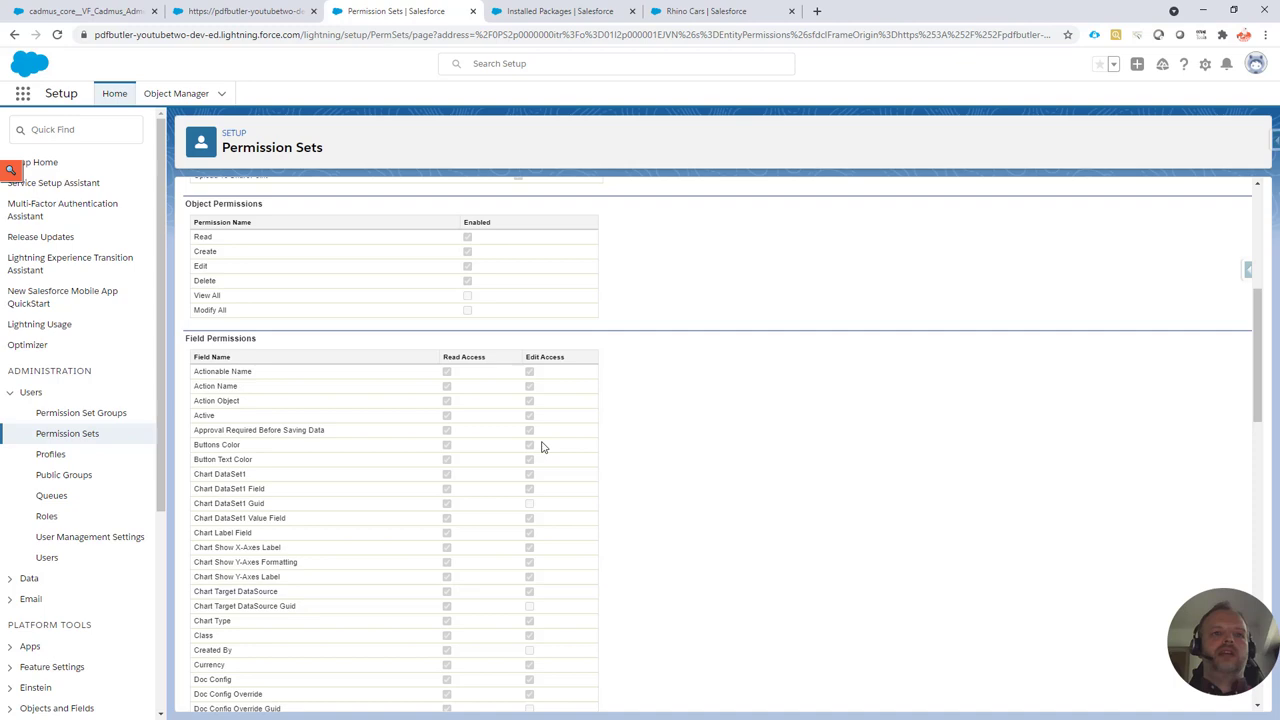
pyautogui.scroll(-5, 531, 441)
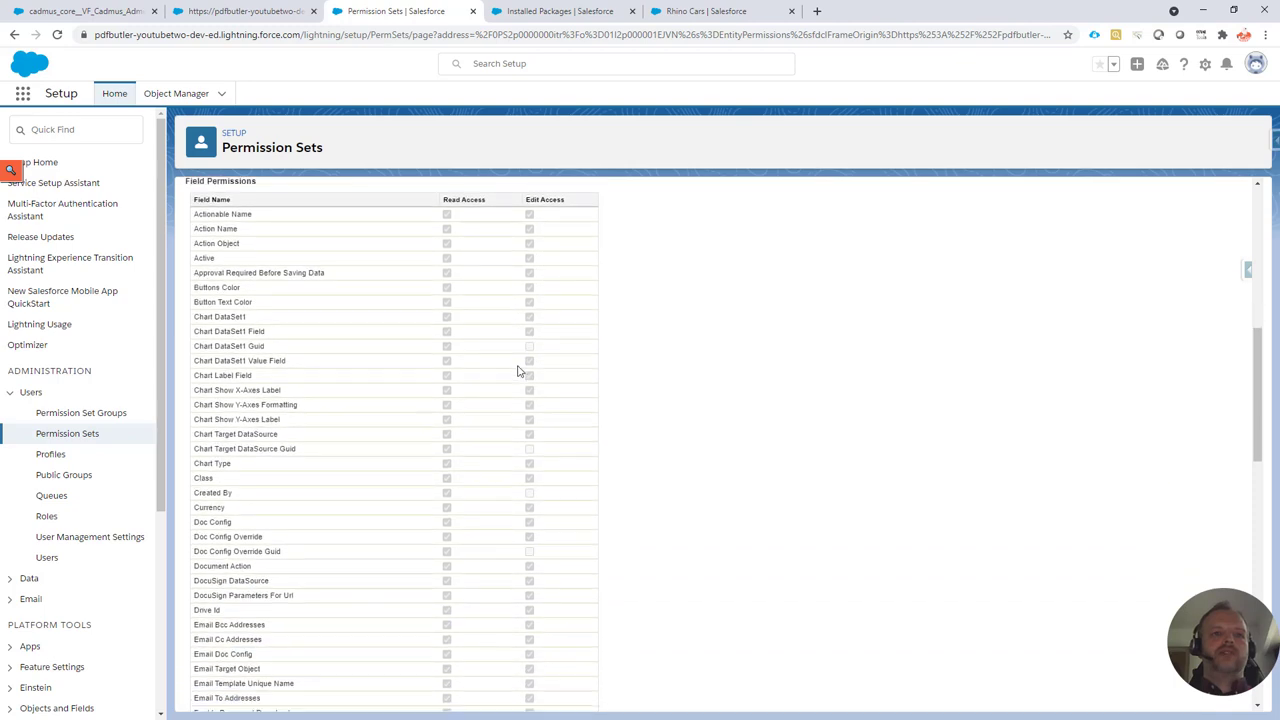
pyautogui.scroll(-12, 520, 369)
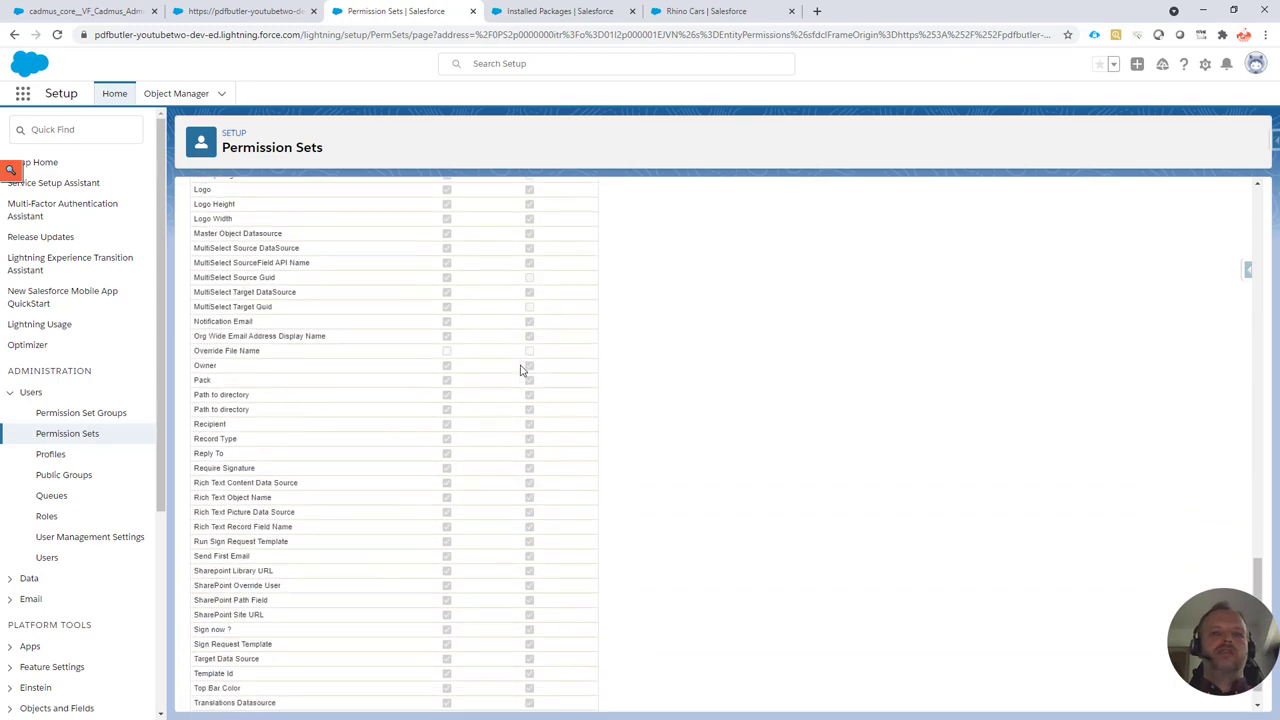
pyautogui.scroll(18, 383, 306)
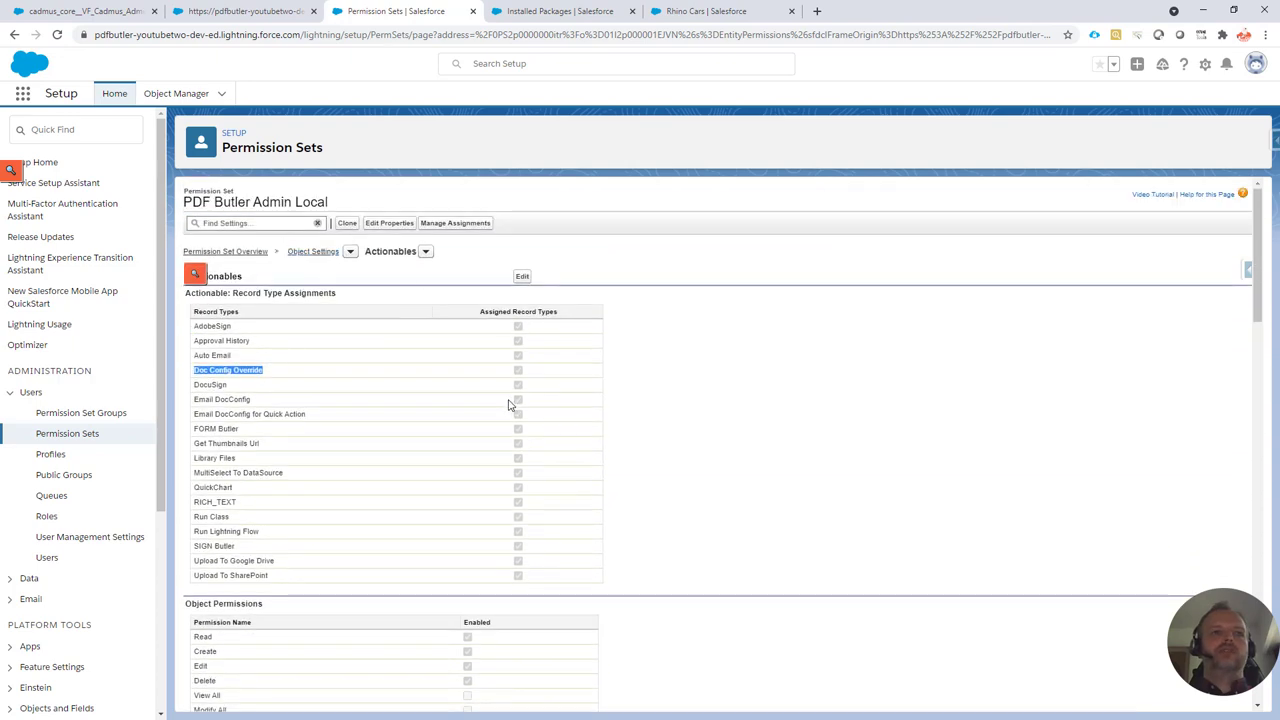
pyautogui.scroll(-4, 508, 404)
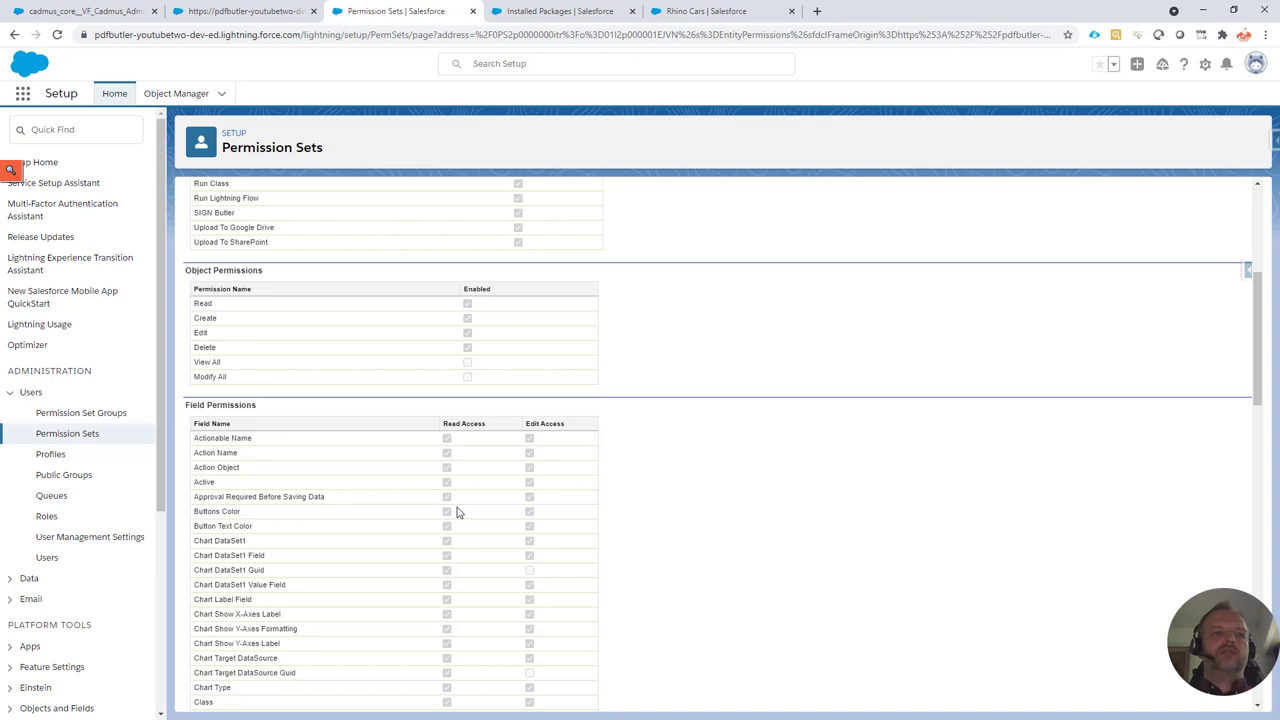
pyautogui.scroll(-1, 457, 512)
pyautogui.hotkey('ctrl', 'f')
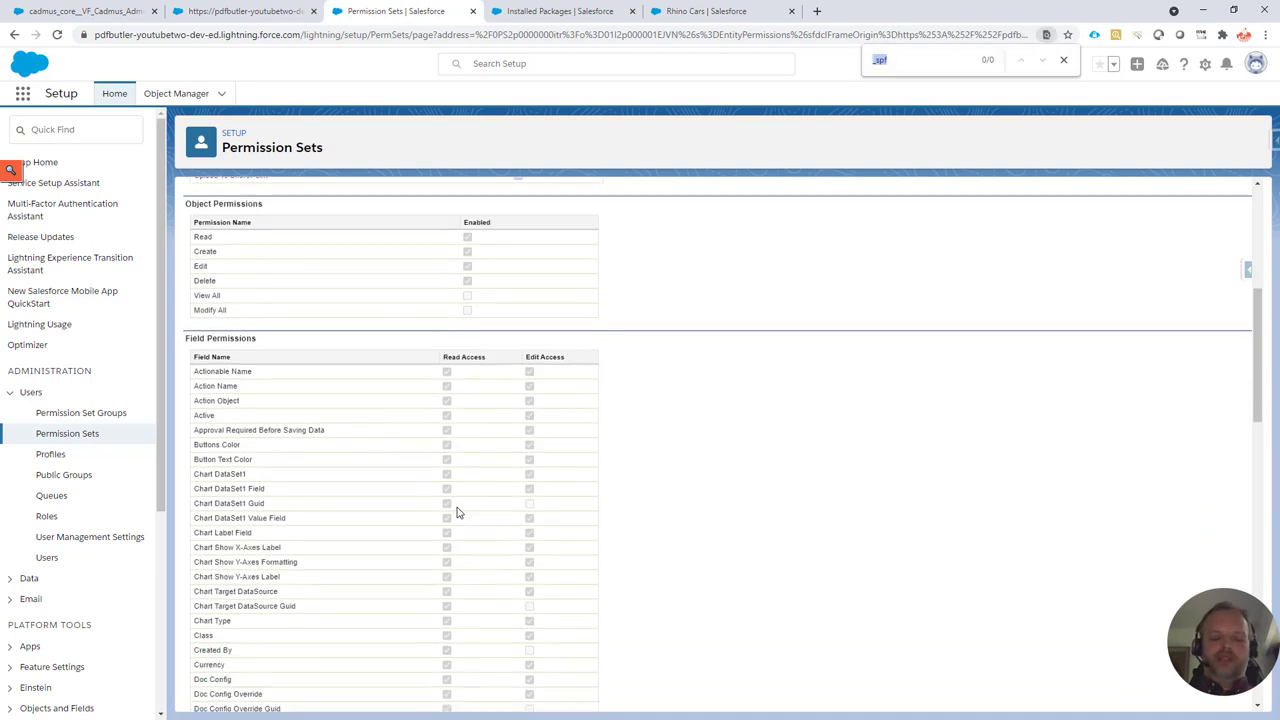
pyautogui.write('ov')
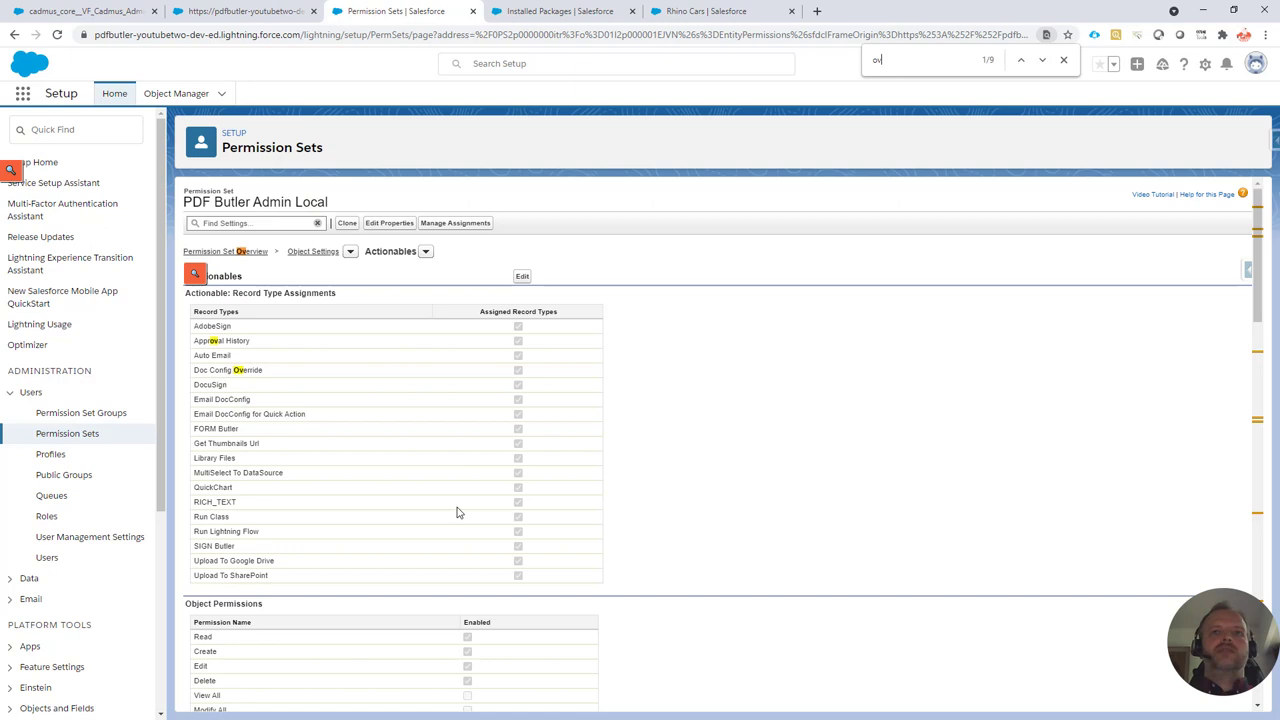
pyautogui.write('errid')
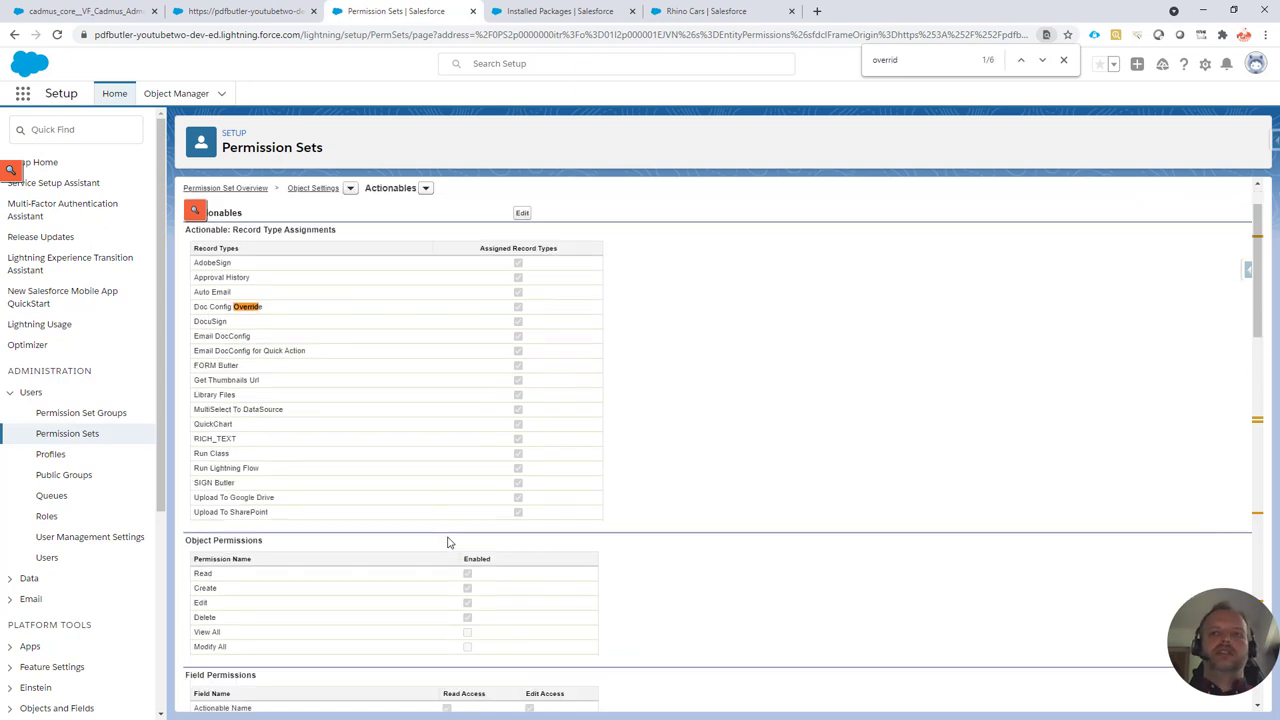
pyautogui.scroll(-5, 448, 541)
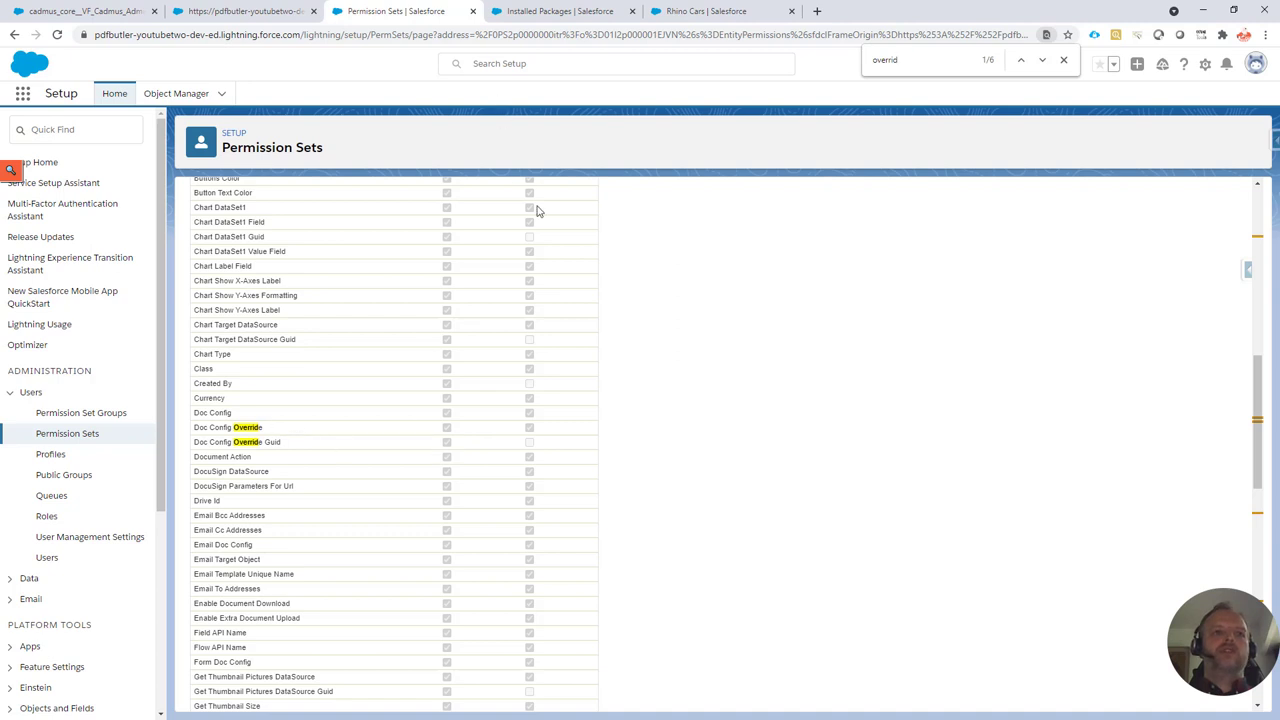
pyautogui.scroll(2, 575, 427)
pyautogui.scroll(6, 572, 430)
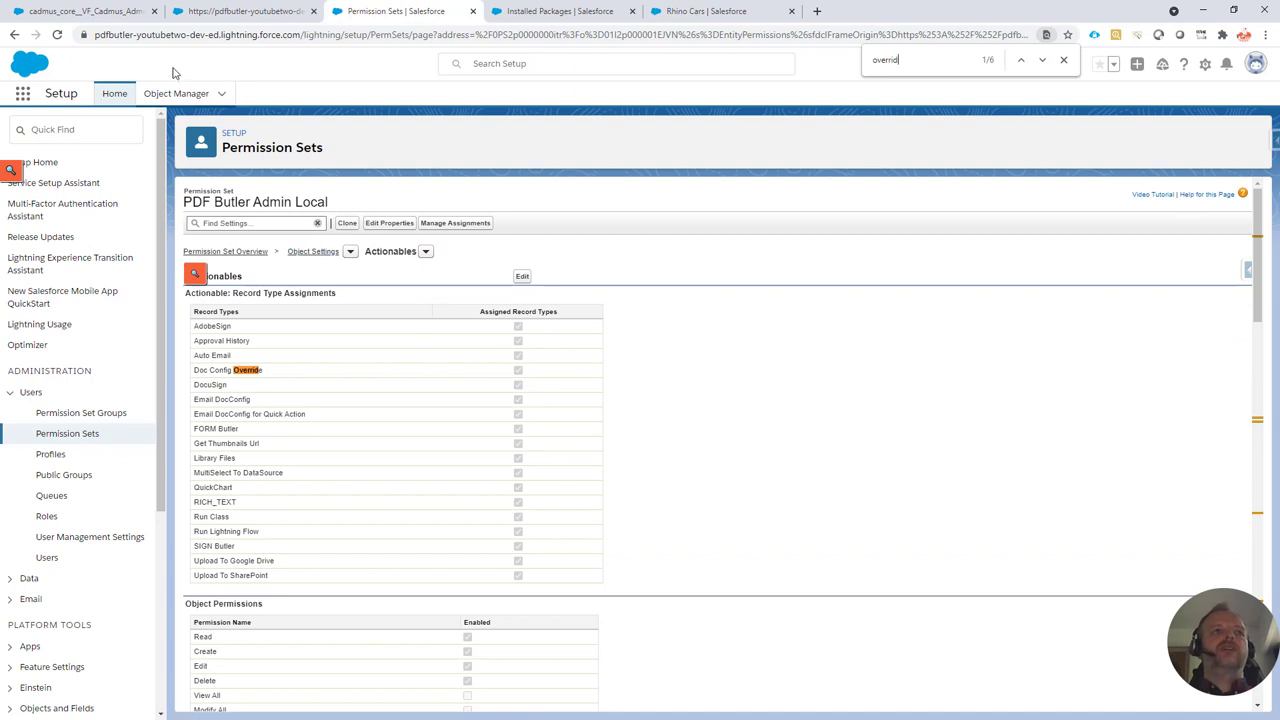
# Go to the Cadmus Admin page and list the recently viewed PDF Butler Packs
pyautogui.click(113, 18)
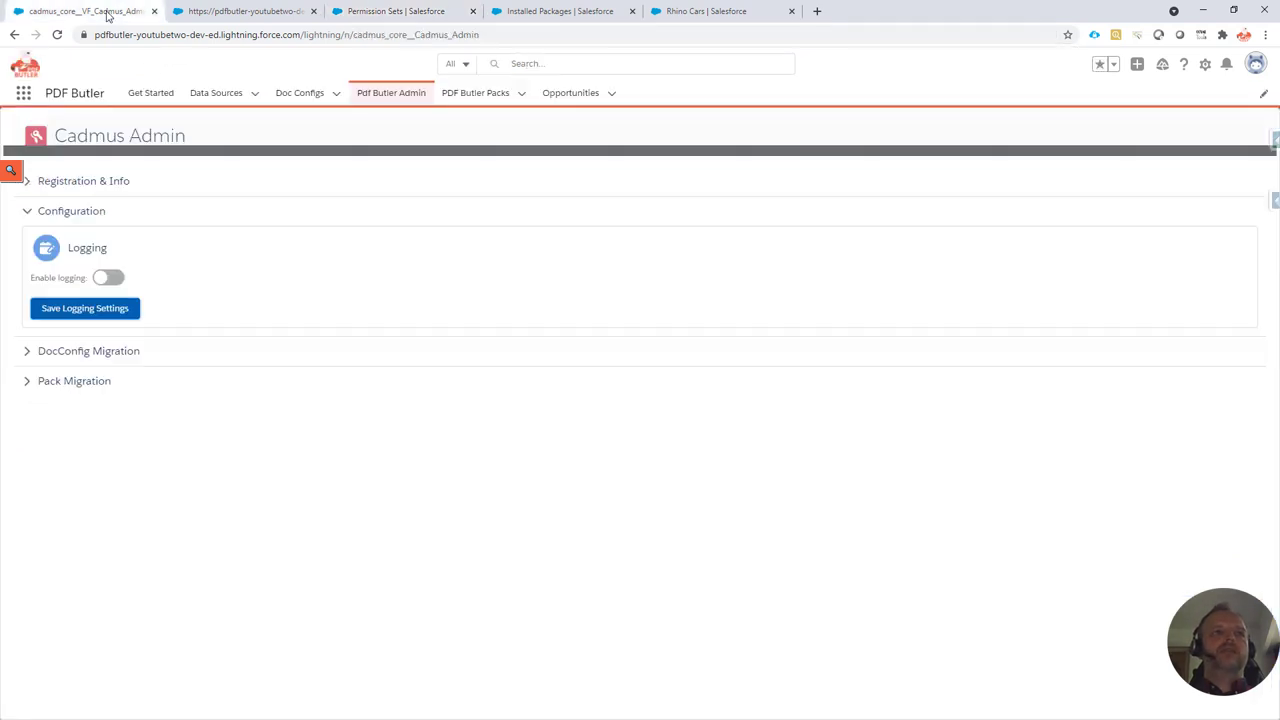
pyautogui.click(476, 93)
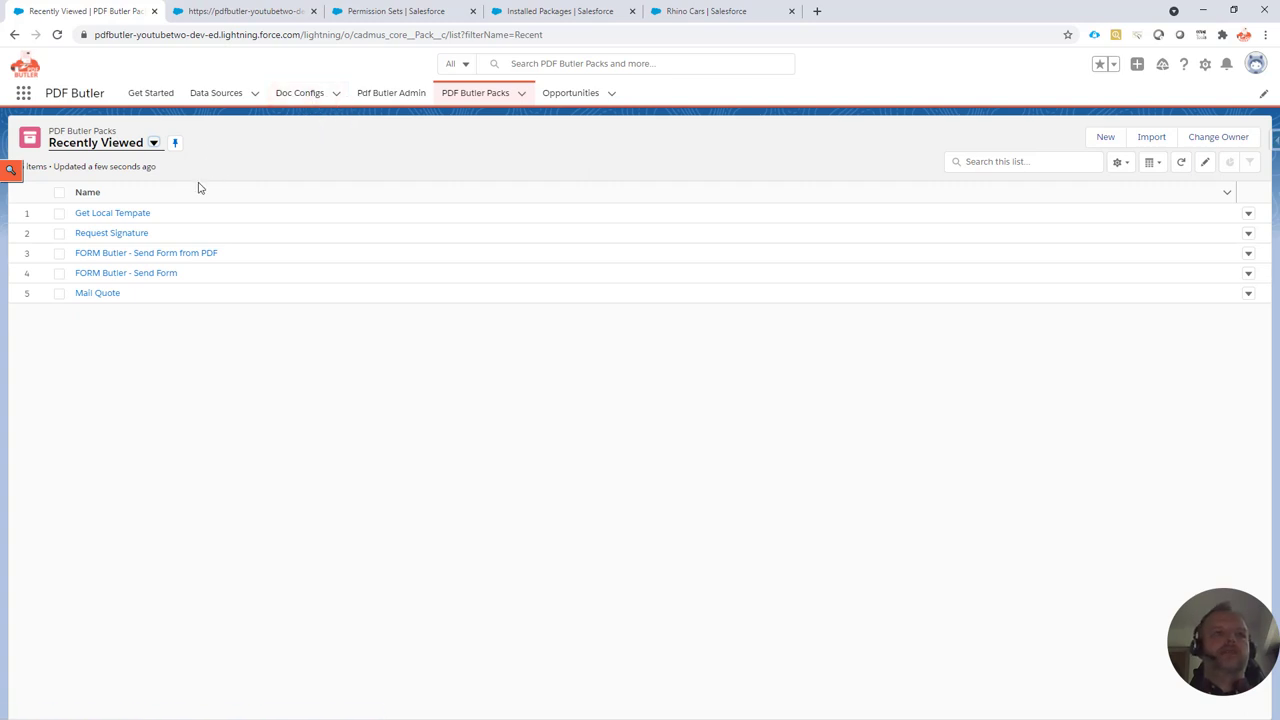
# Open the Get Local Tempate pack and point out its Leading Doc Config, Quote
pyautogui.click(92, 216)
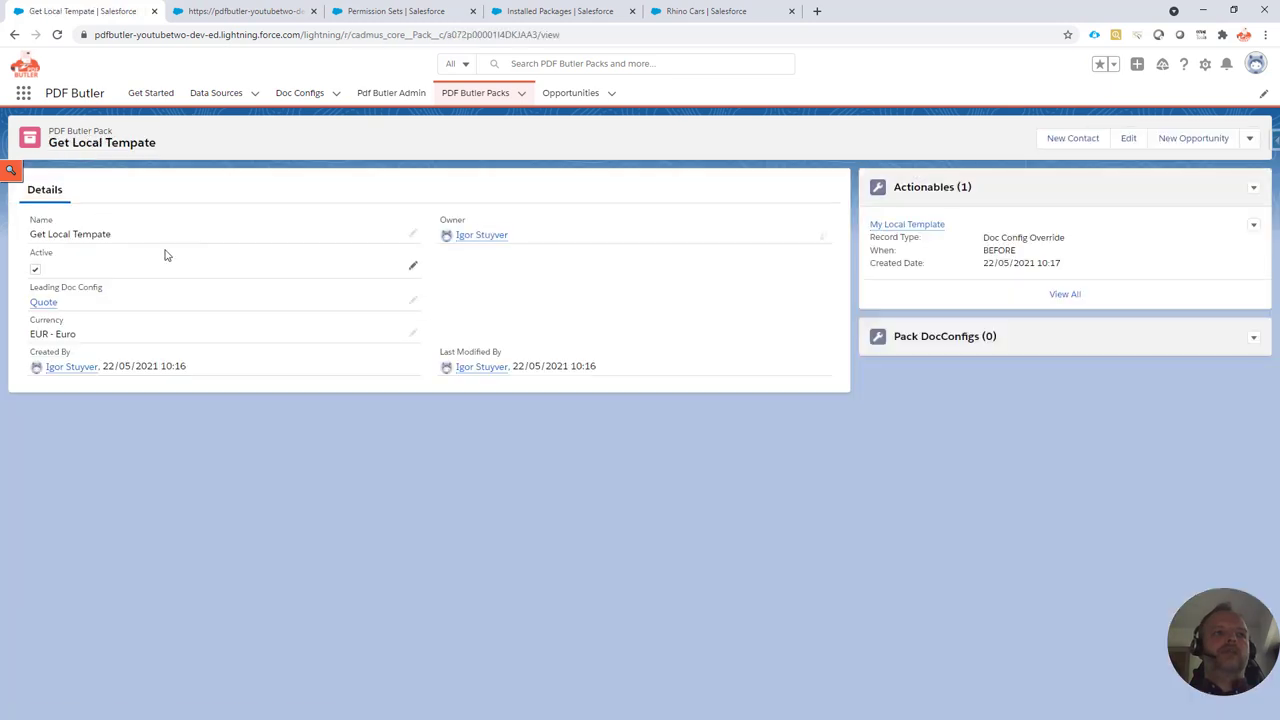
pyautogui.moveTo(31, 287); pyautogui.dragTo(96, 289)
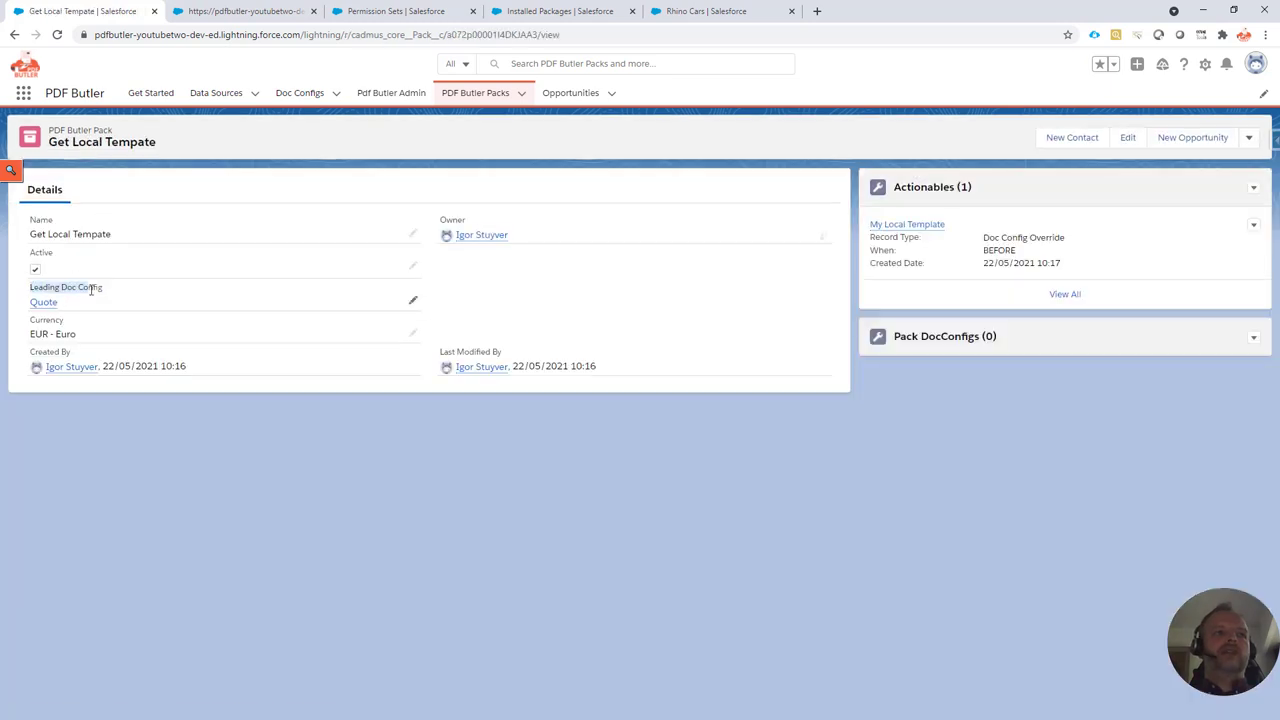
pyautogui.moveTo(45, 312)
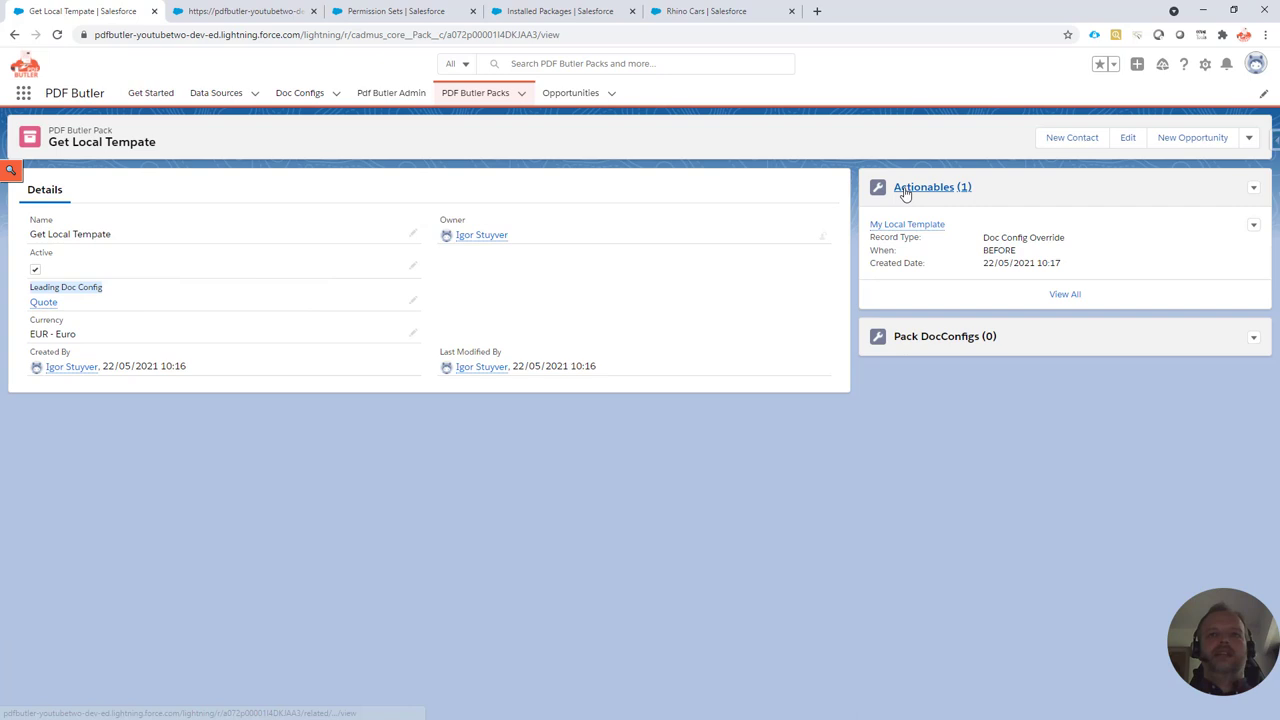
pyautogui.click(905, 226)
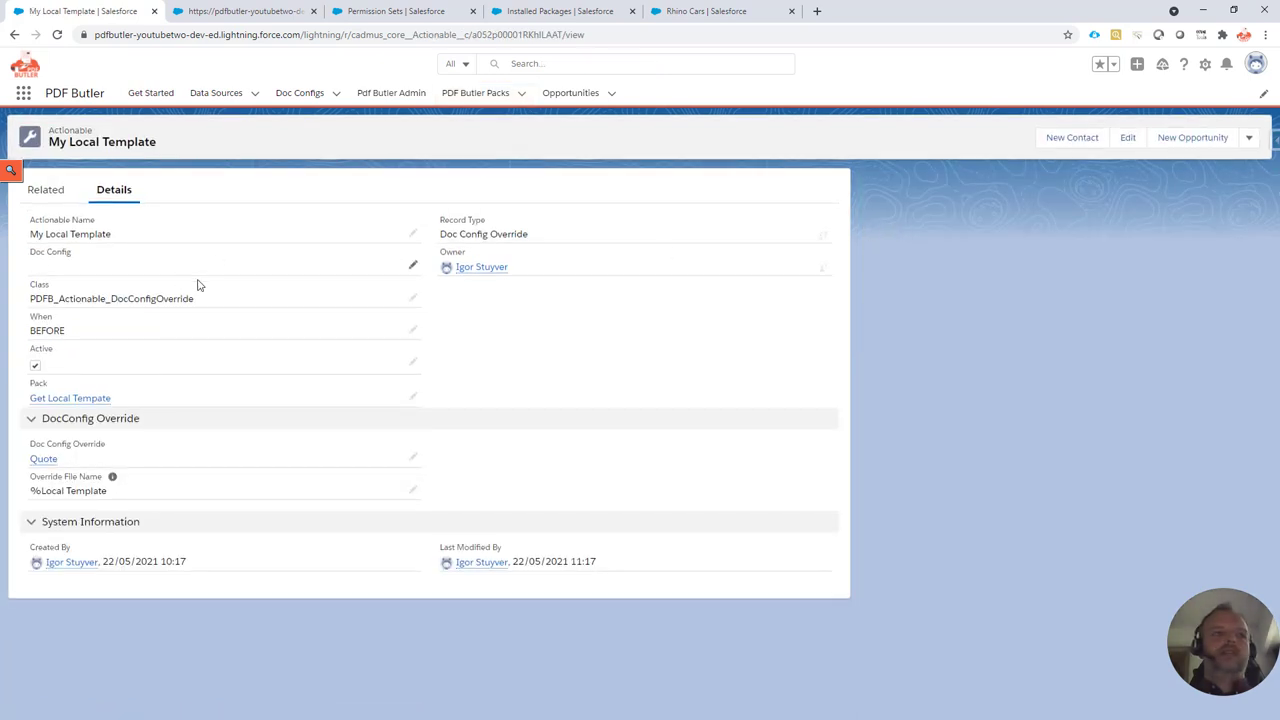
pyautogui.moveTo(443, 237); pyautogui.dragTo(534, 239)
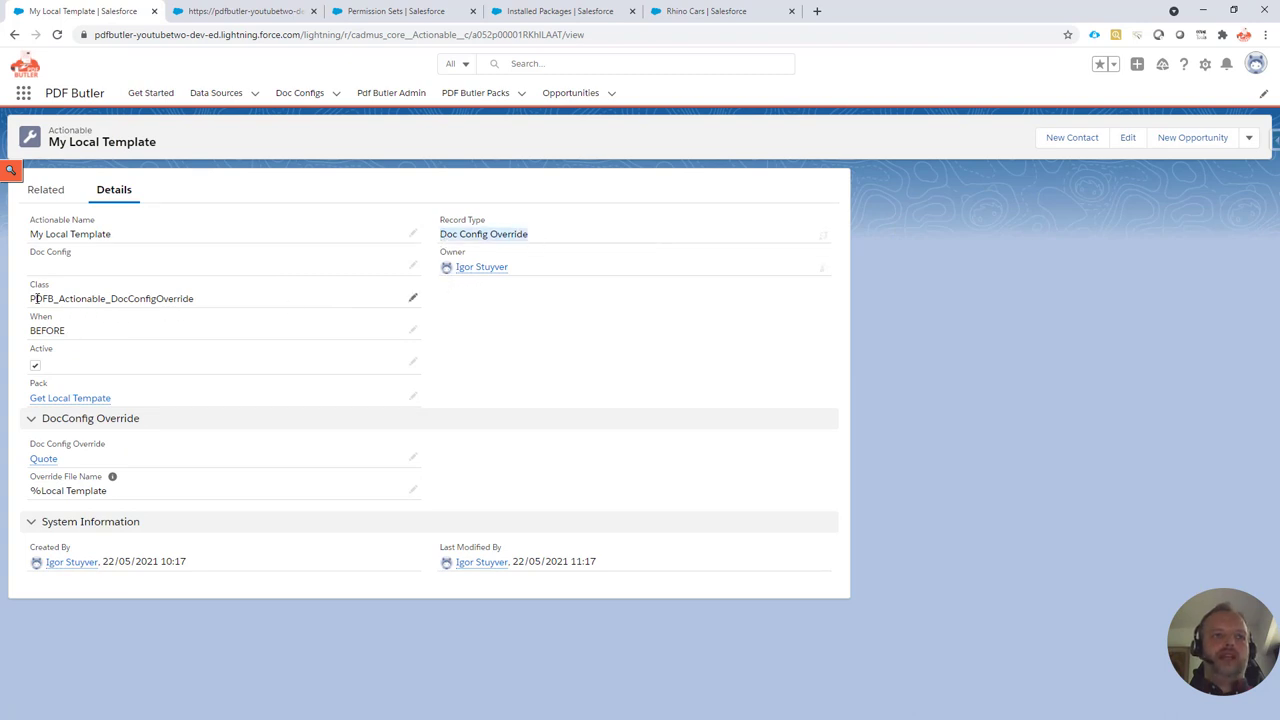
pyautogui.moveTo(31, 298); pyautogui.dragTo(213, 302)
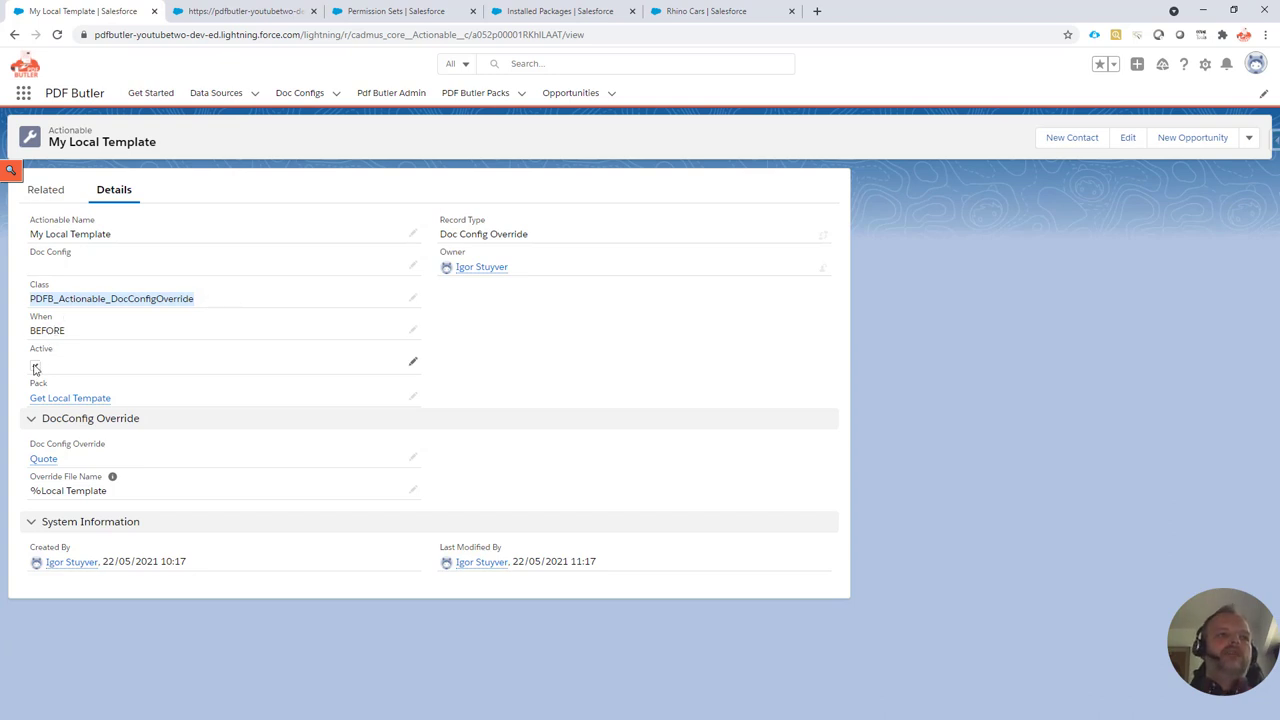
pyautogui.moveTo(47, 401)
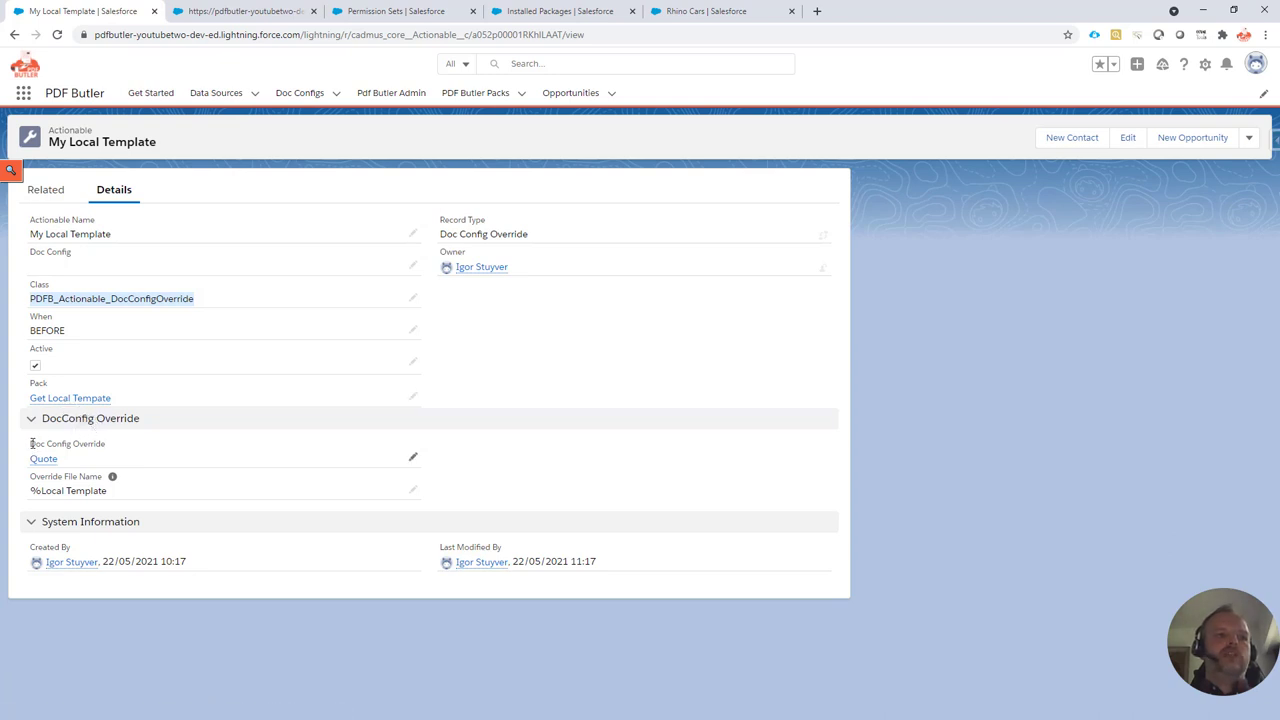
pyautogui.moveTo(31, 443); pyautogui.dragTo(106, 444)
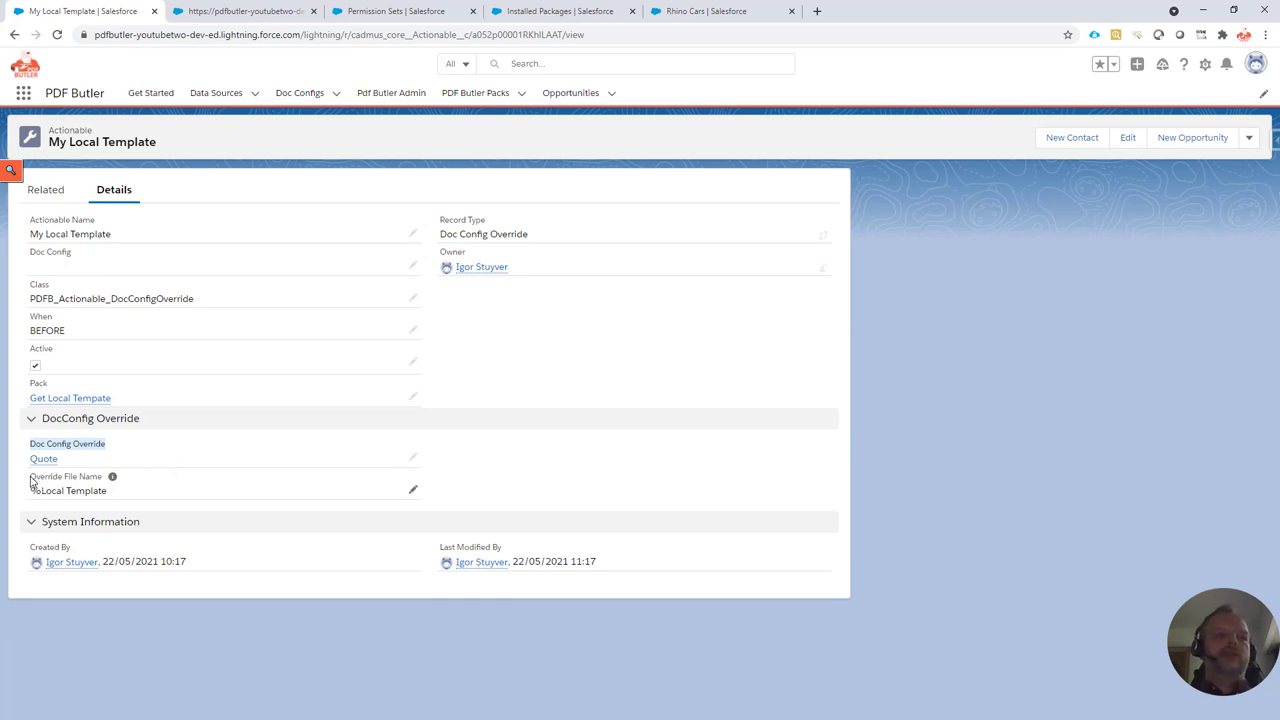
# Highlight the '%Local Template' Override File Name on the My Local Template actionable
pyautogui.moveTo(30, 482); pyautogui.dragTo(101, 491)
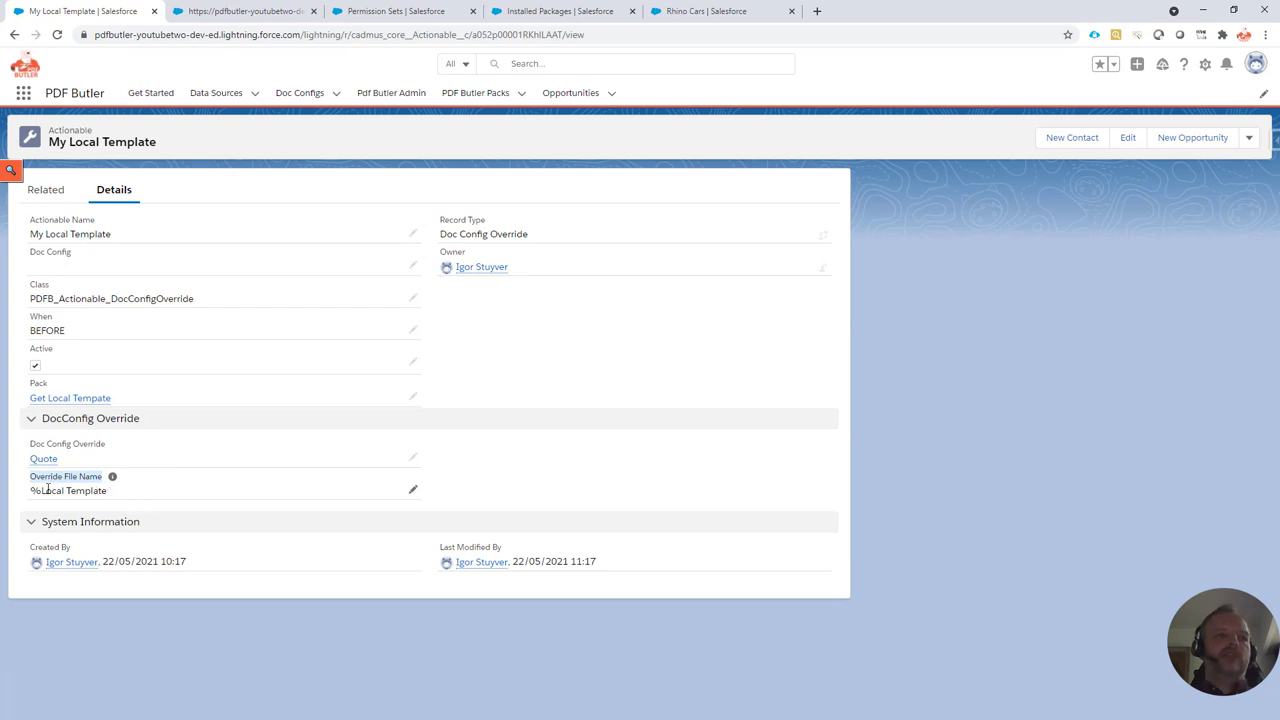
pyautogui.moveTo(41, 489); pyautogui.dragTo(108, 491)
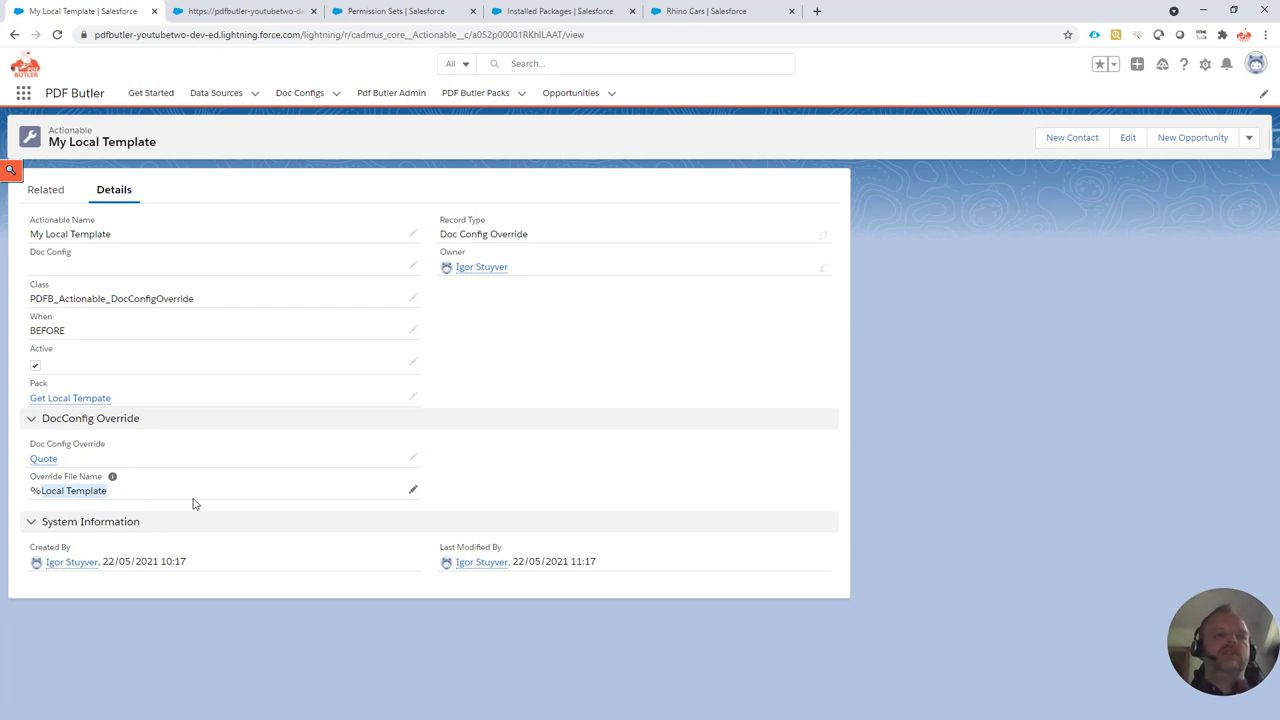
pyautogui.click(35, 490)
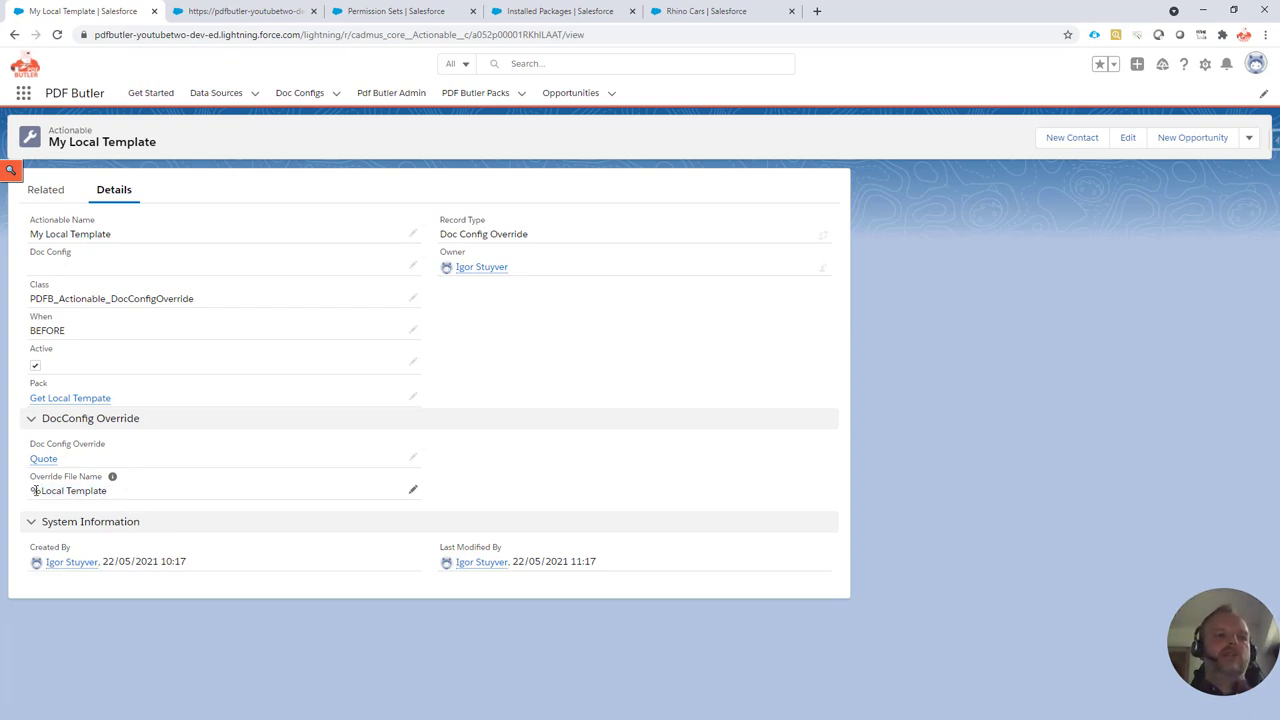
pyautogui.moveTo(30, 490); pyautogui.dragTo(42, 490)
pyautogui.moveTo(107, 490); pyautogui.dragTo(33, 490)
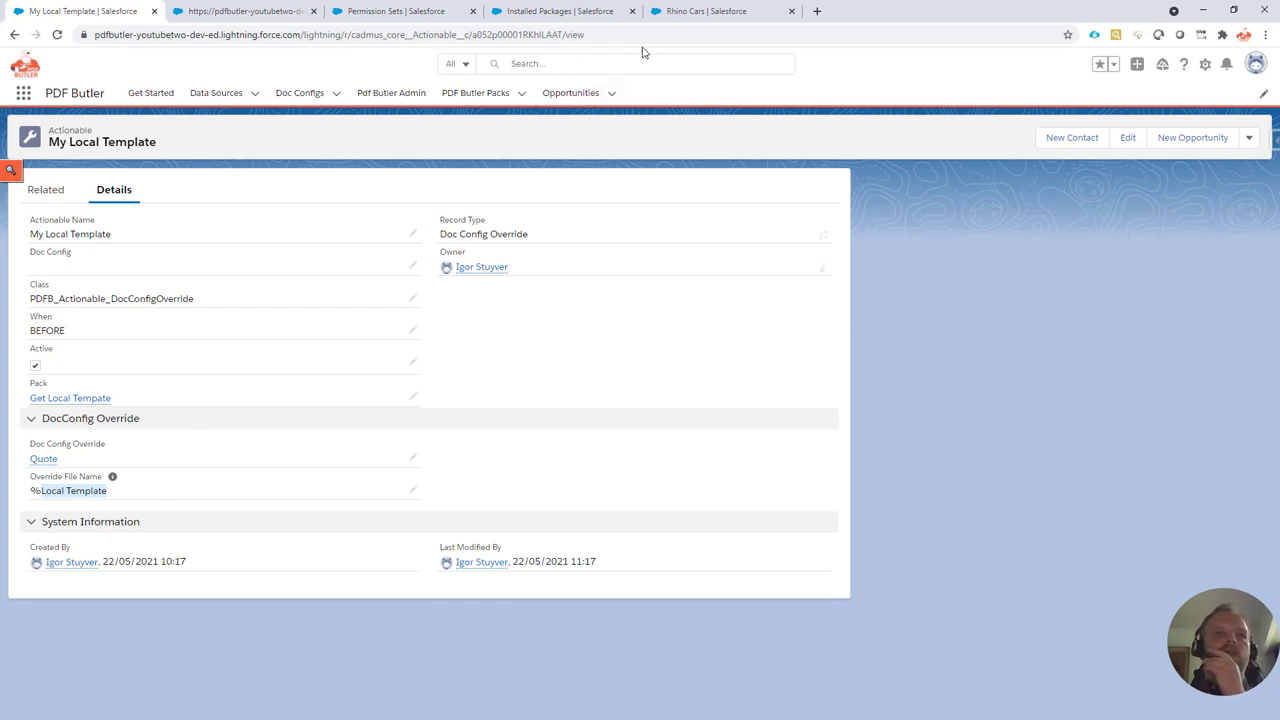
pyautogui.click(715, 12)
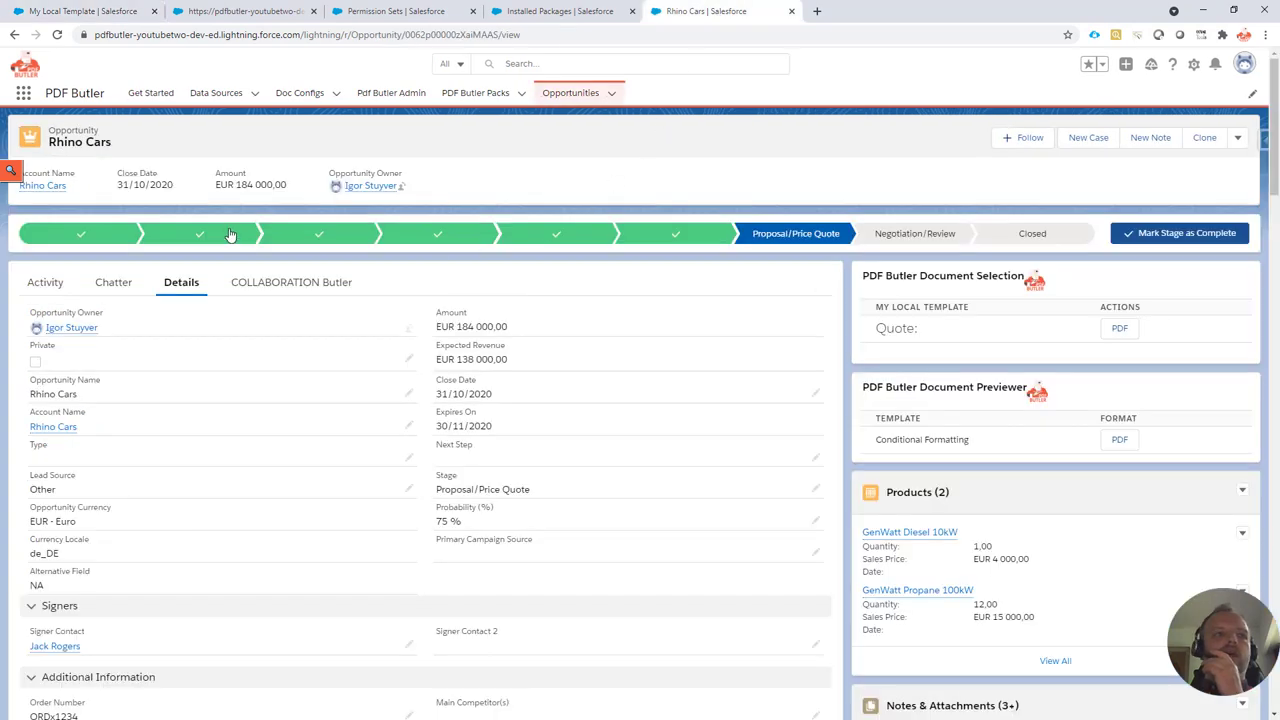
pyautogui.scroll(-3, 800, 345)
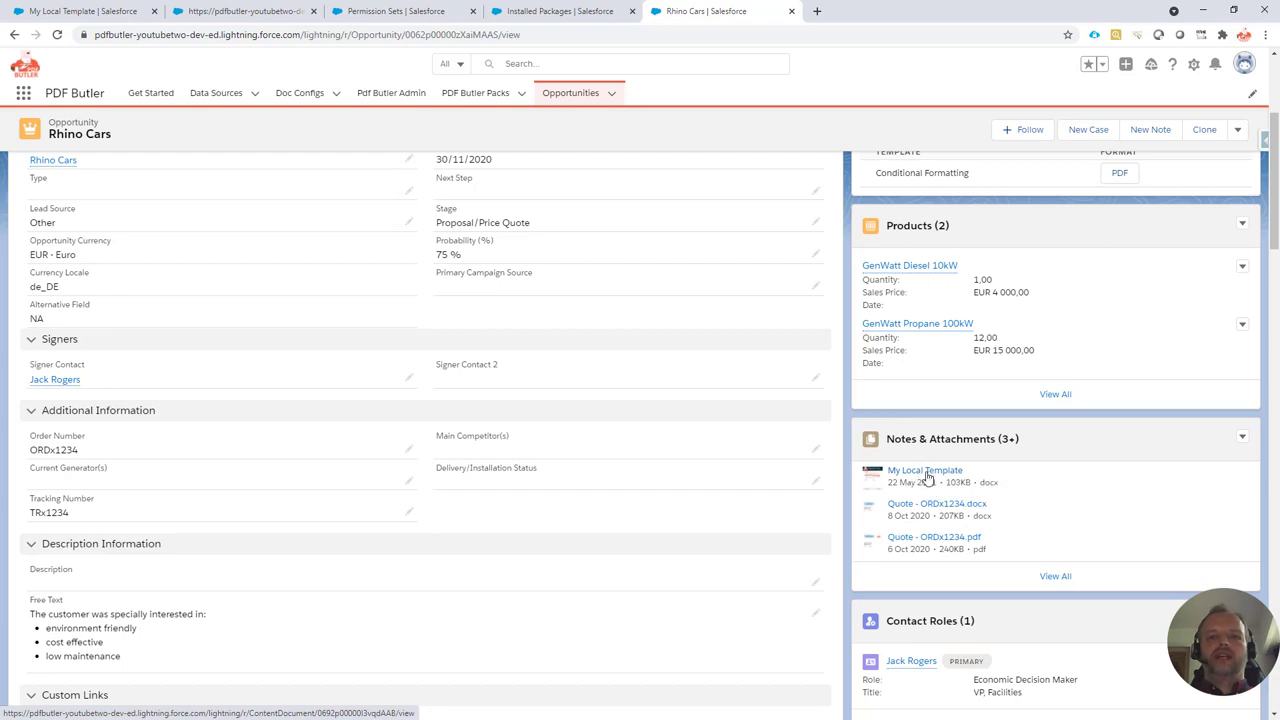
pyautogui.click(922, 473)
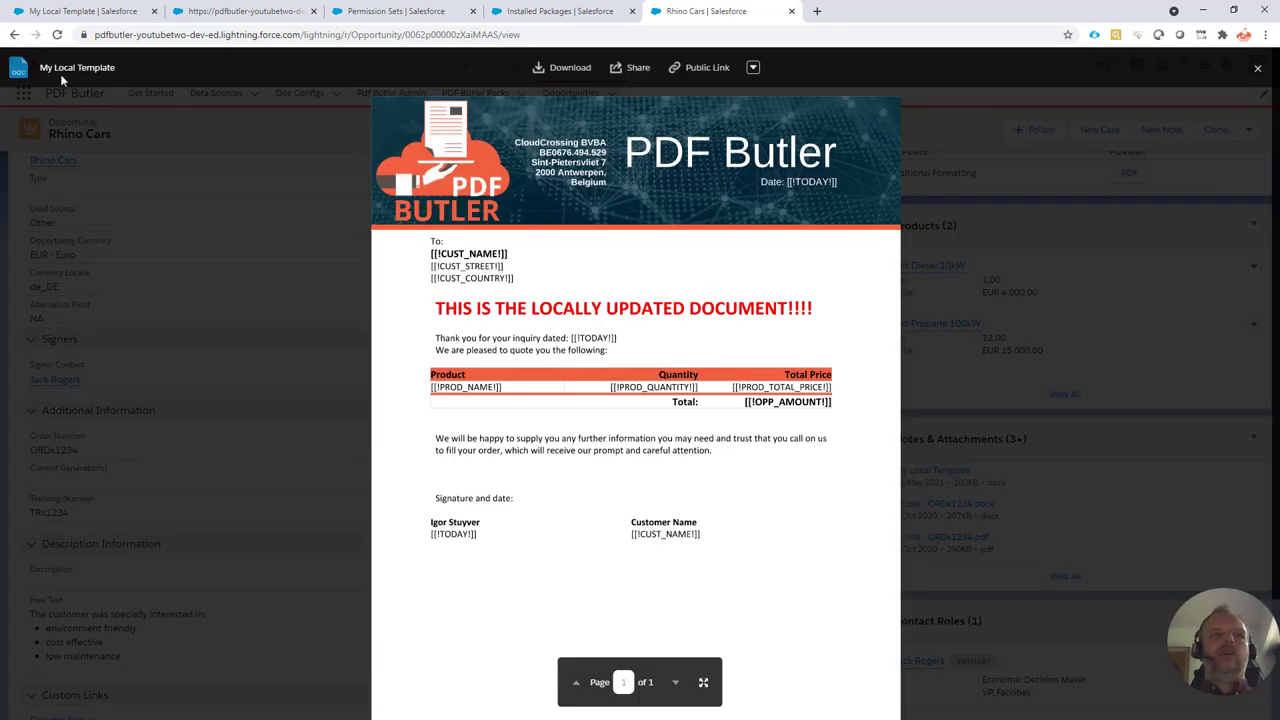
pyautogui.moveTo(40, 67)
pyautogui.mouseDown()
pyautogui.moveTo(114, 68)
pyautogui.moveTo(54, 68)
pyautogui.mouseUp()
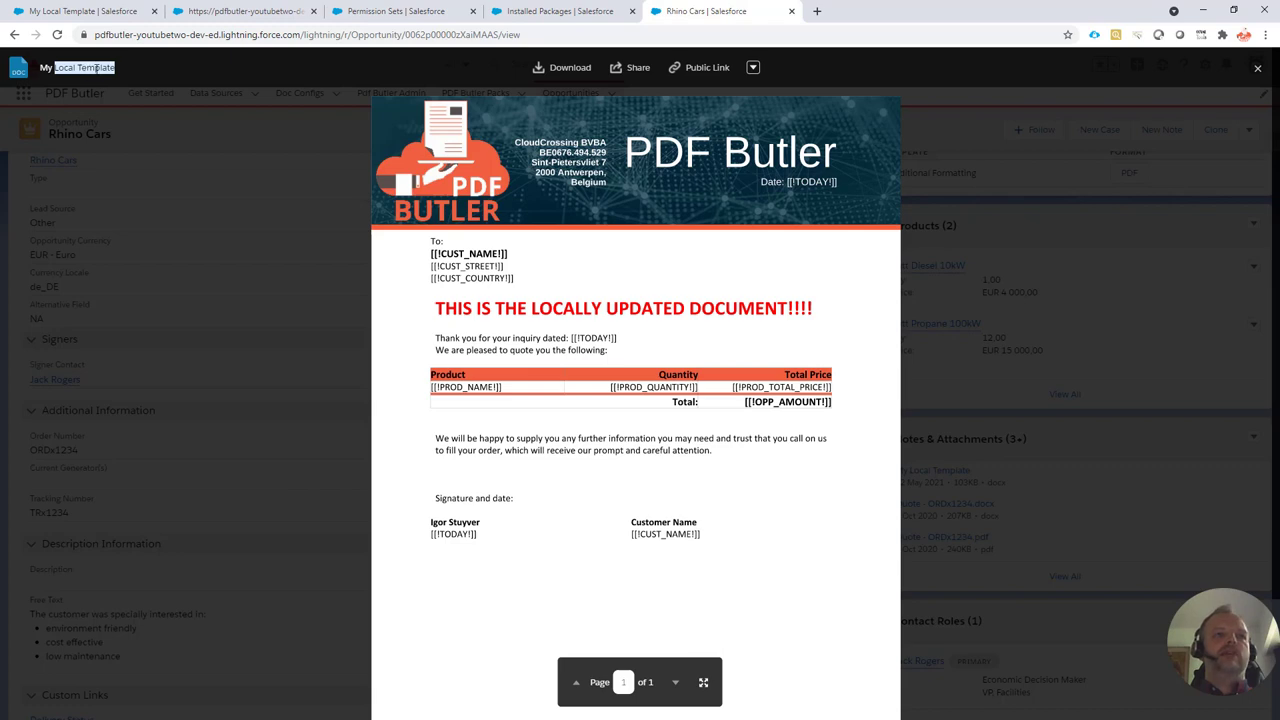
pyautogui.click(88, 12)
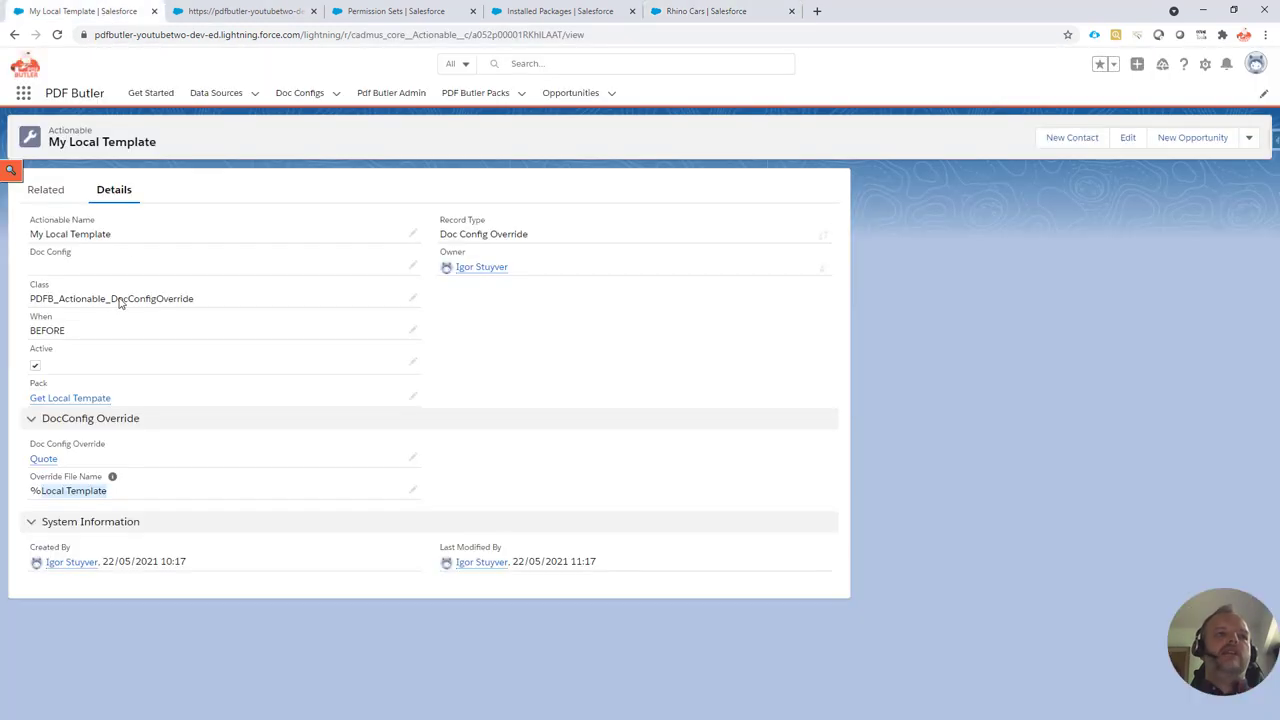
pyautogui.click(703, 11)
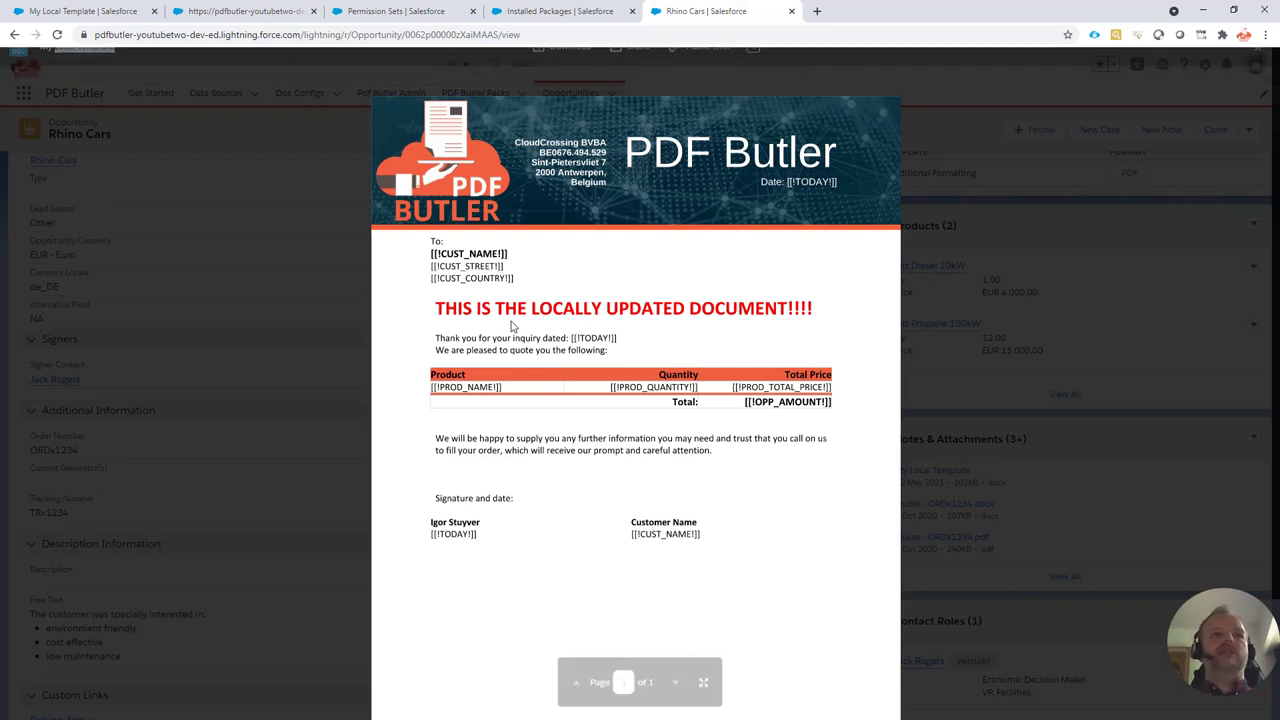
pyautogui.moveTo(533, 323)
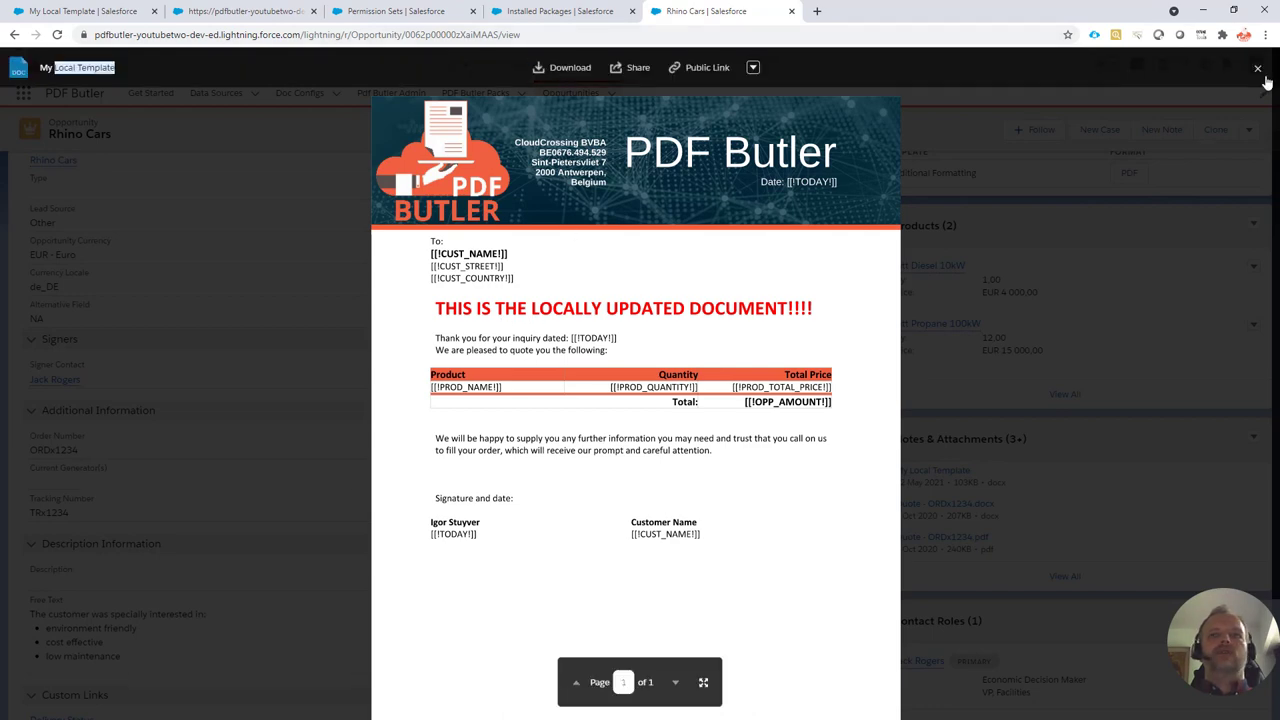
pyautogui.click(1259, 68)
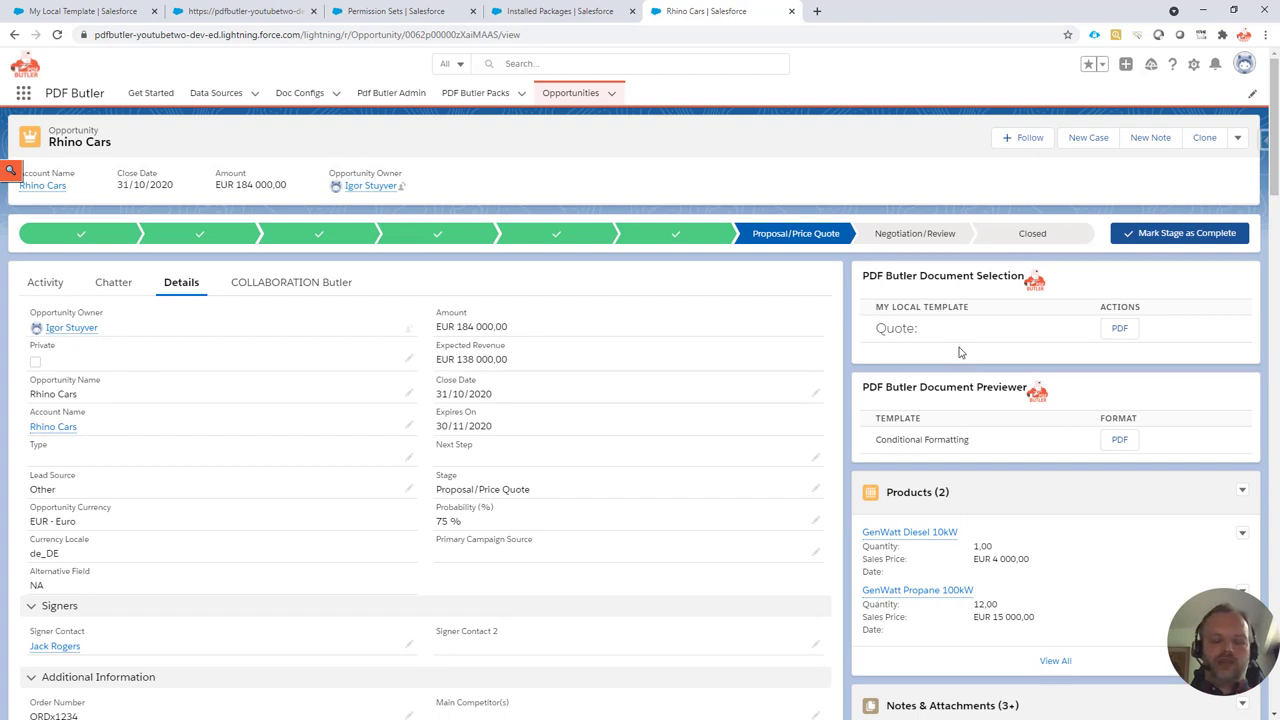
# Search the page for 'quote' and choose PDF on the Quote row of Document Selection
pyautogui.moveTo(879, 307); pyautogui.dragTo(975, 310)
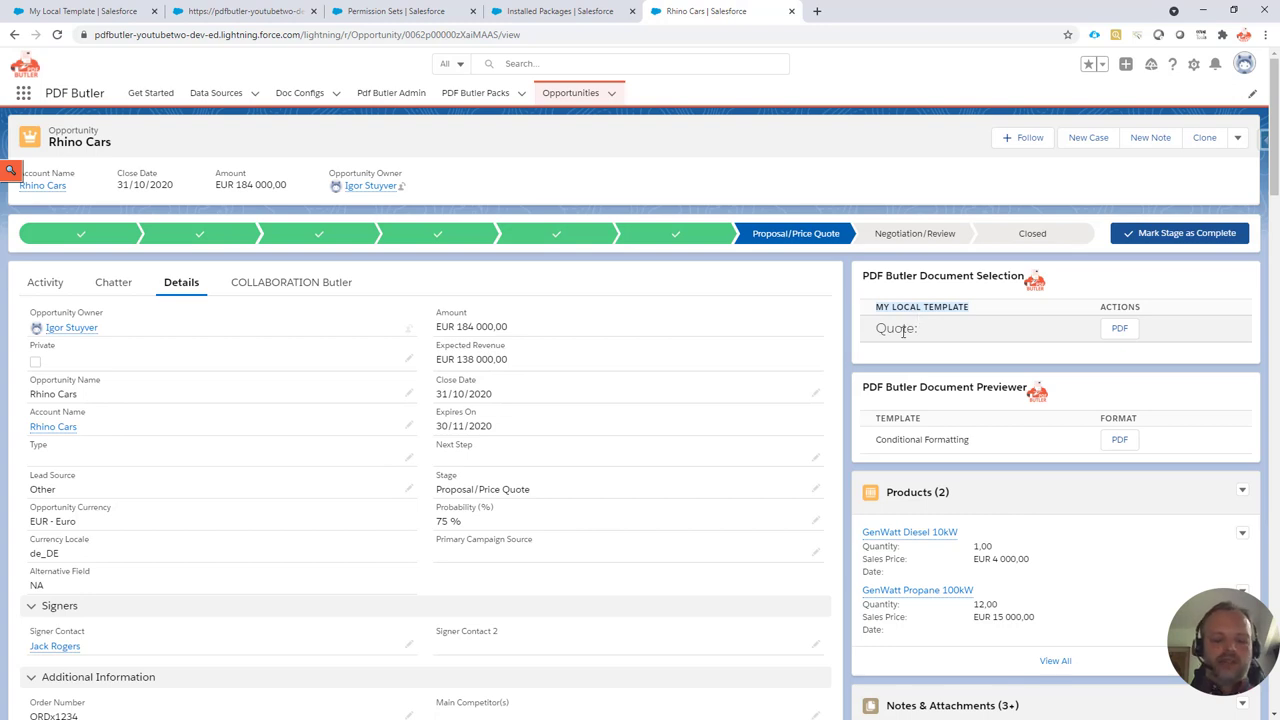
pyautogui.hotkey('ctrl', 'f')
pyautogui.write('qoute')
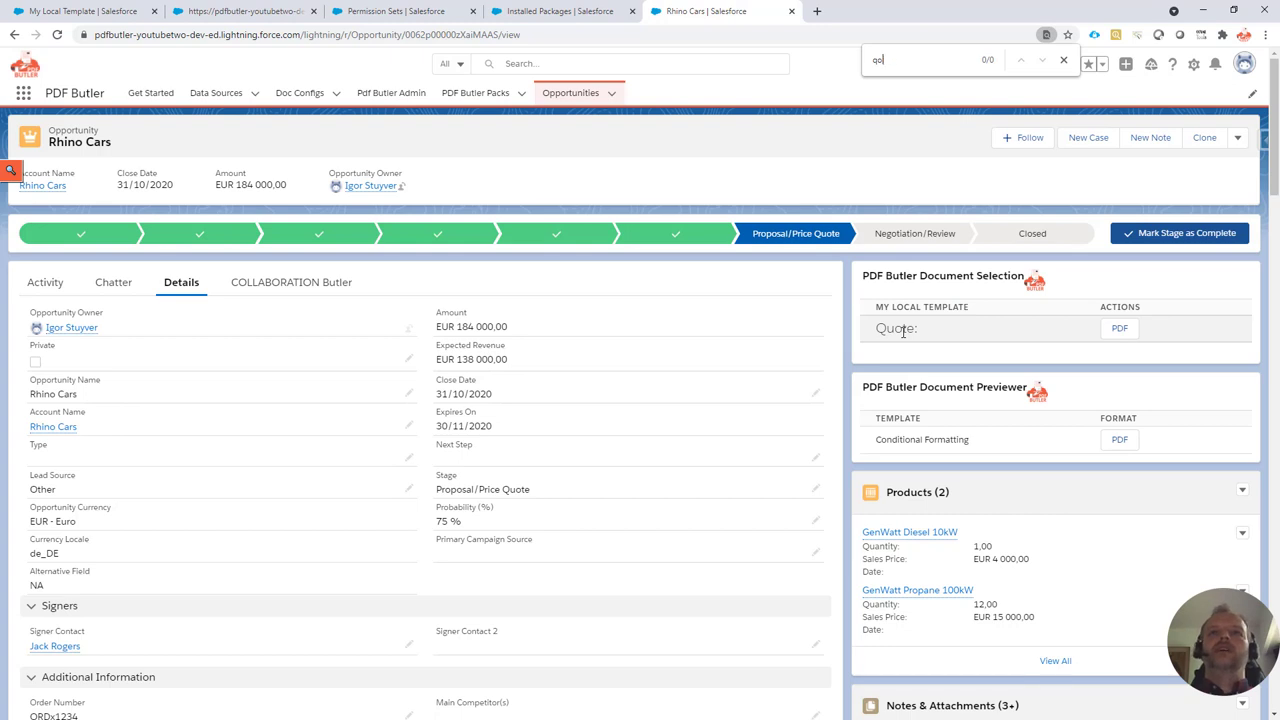
pyautogui.press('BackSpace')
pyautogui.write('uote')
pyautogui.scroll(-15, 903, 331)
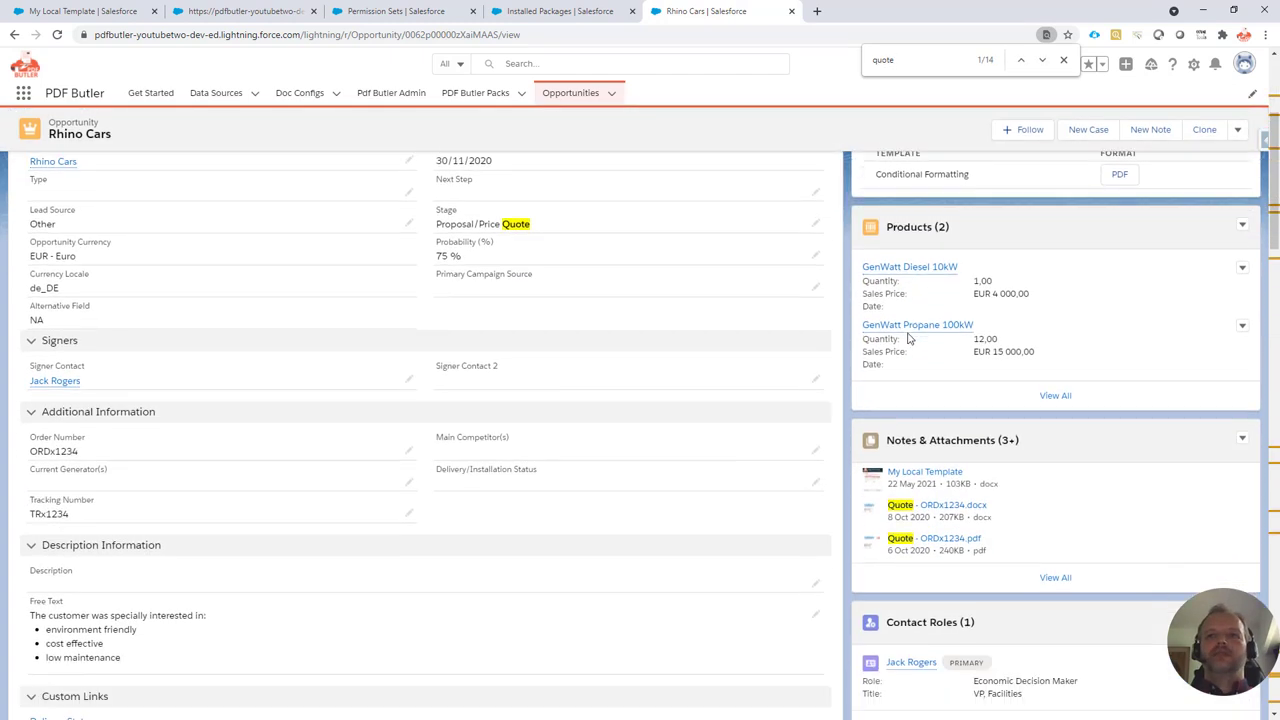
pyautogui.scroll(-5, 907, 335)
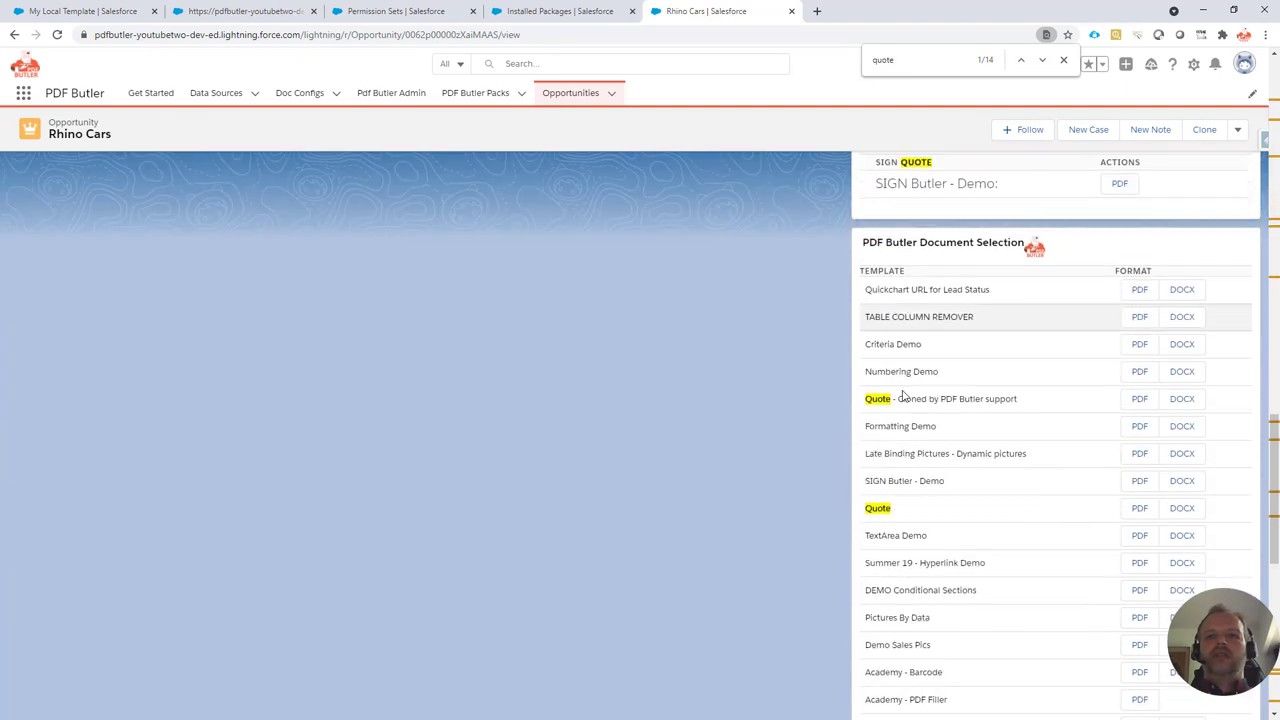
pyautogui.click(1139, 504)
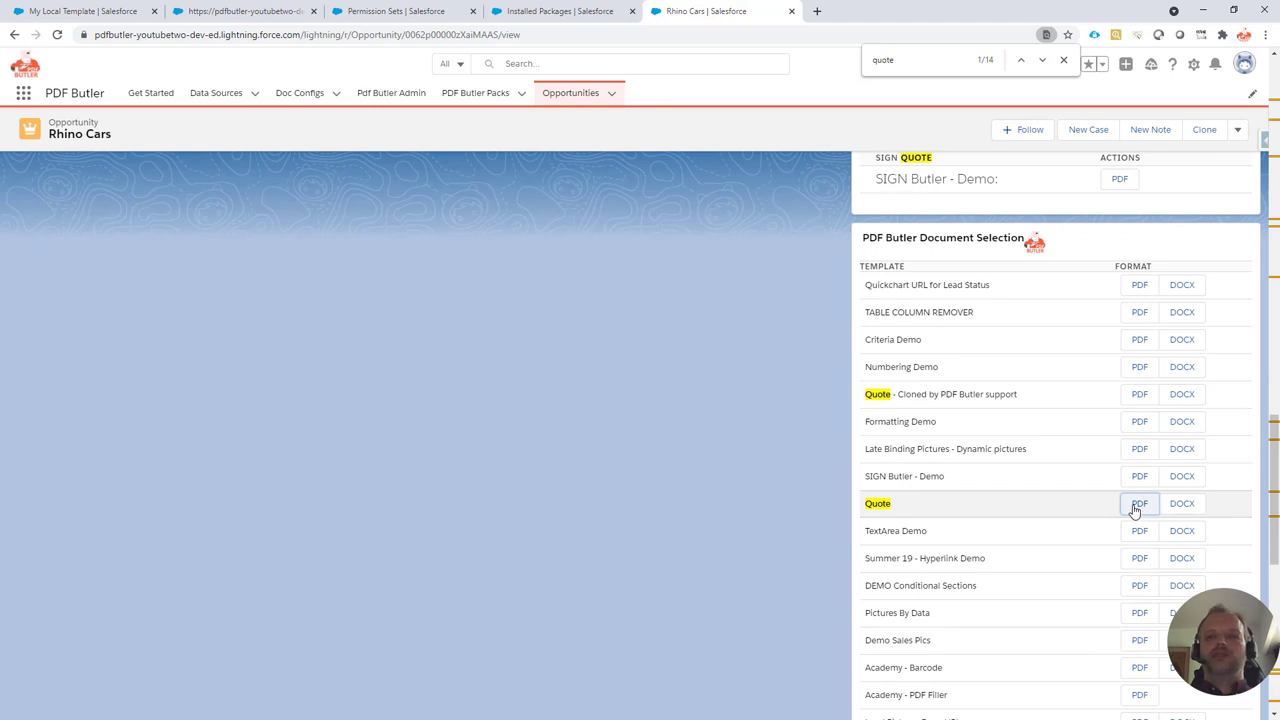
# Generate the standard Rhino Cars Quote PDF, compare with the Doc Config tab, and close the preview
pyautogui.click(1137, 505)
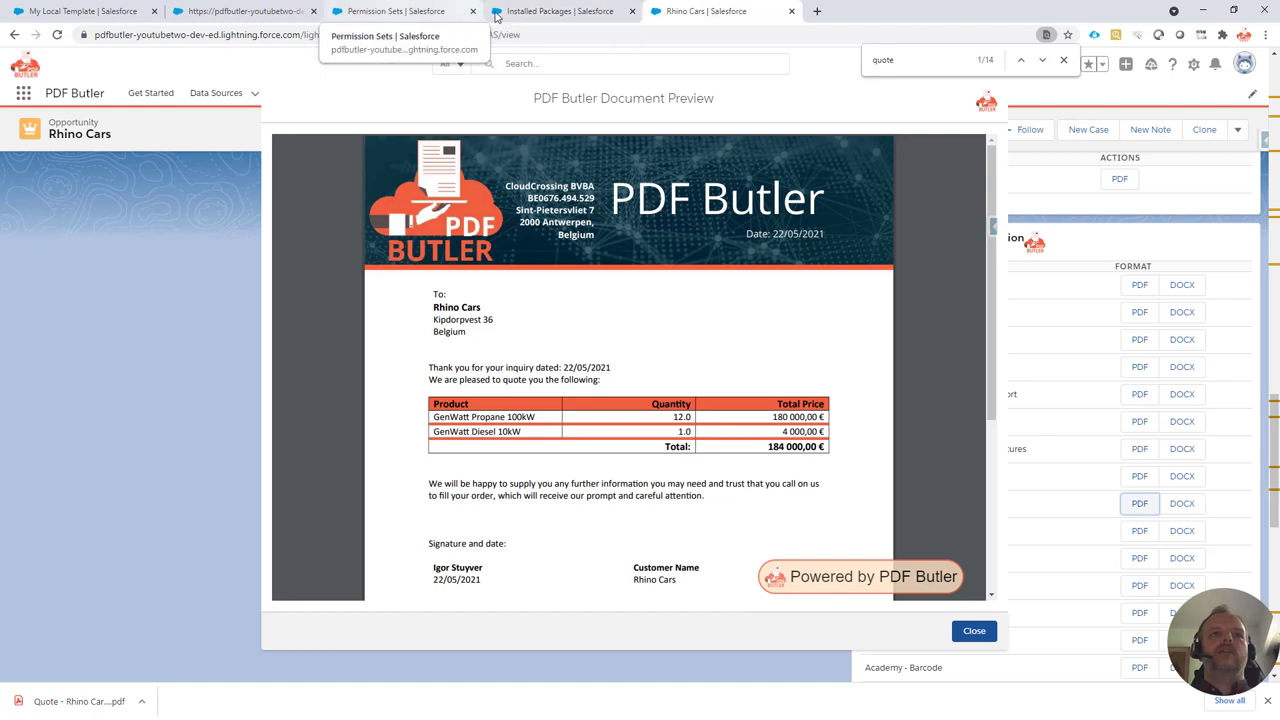
pyautogui.click(228, 11)
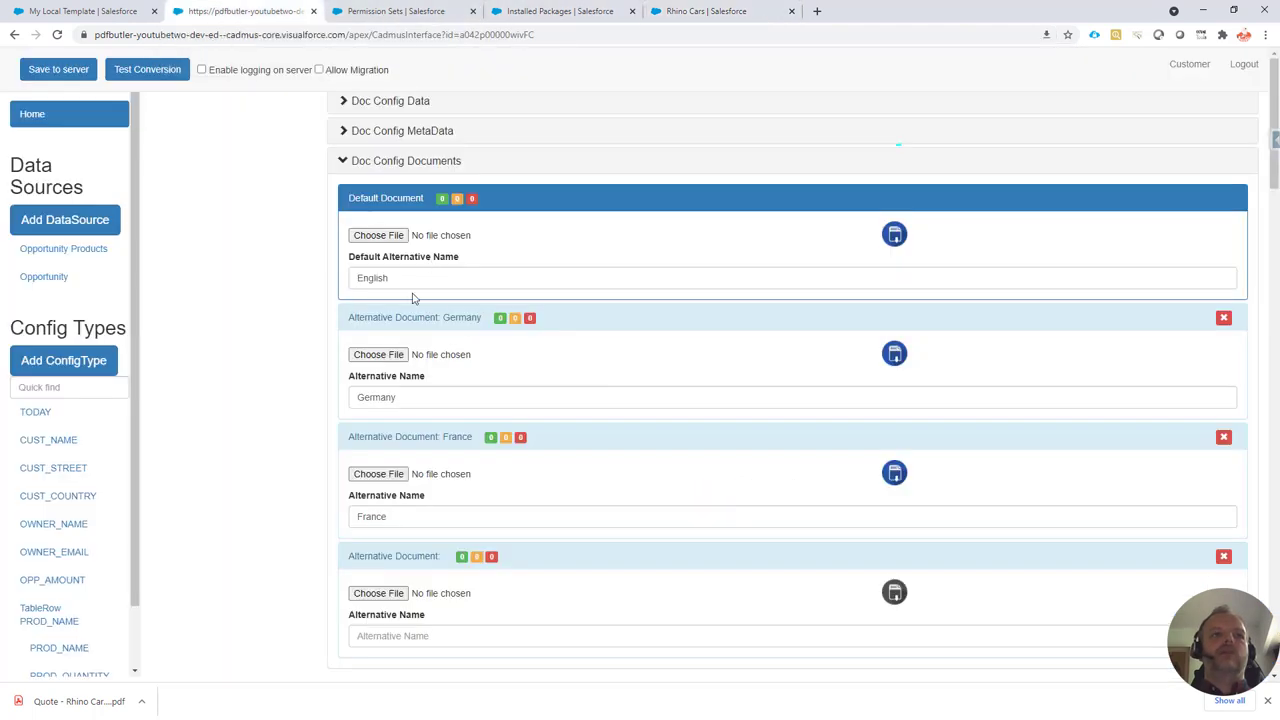
pyautogui.click(705, 11)
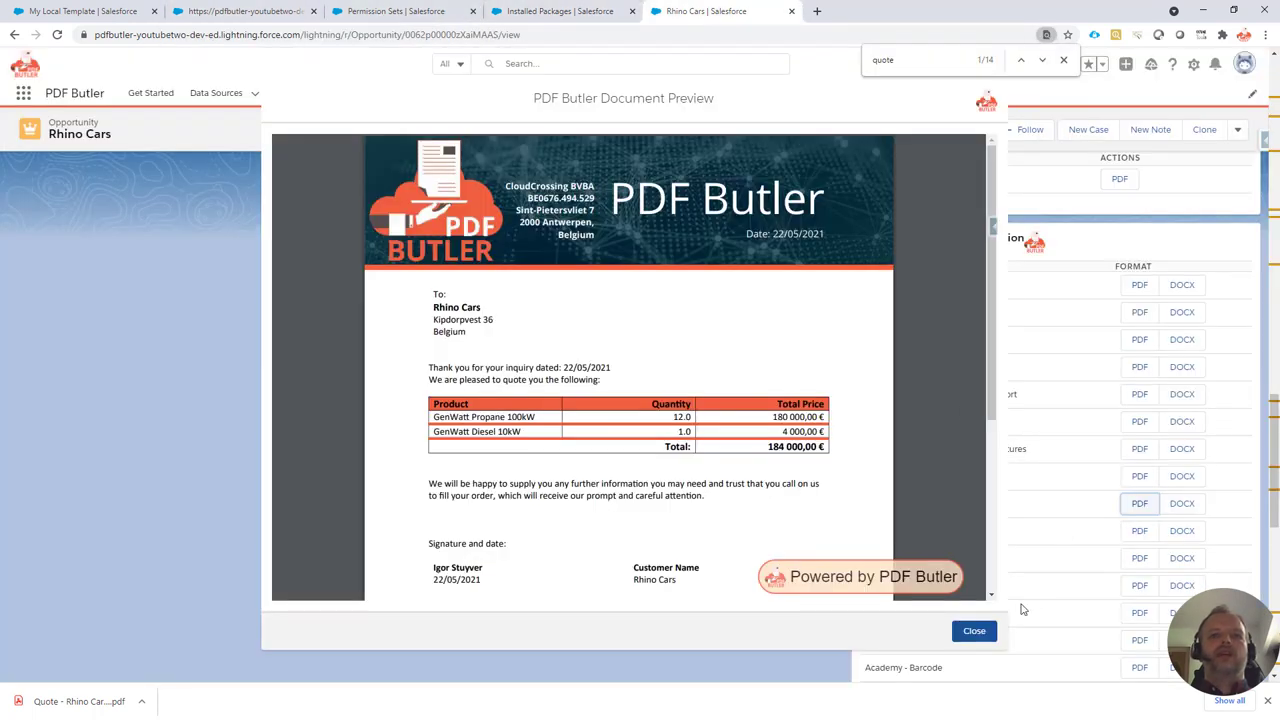
pyautogui.click(981, 632)
pyautogui.moveTo(1274, 460); pyautogui.dragTo(1267, 140)
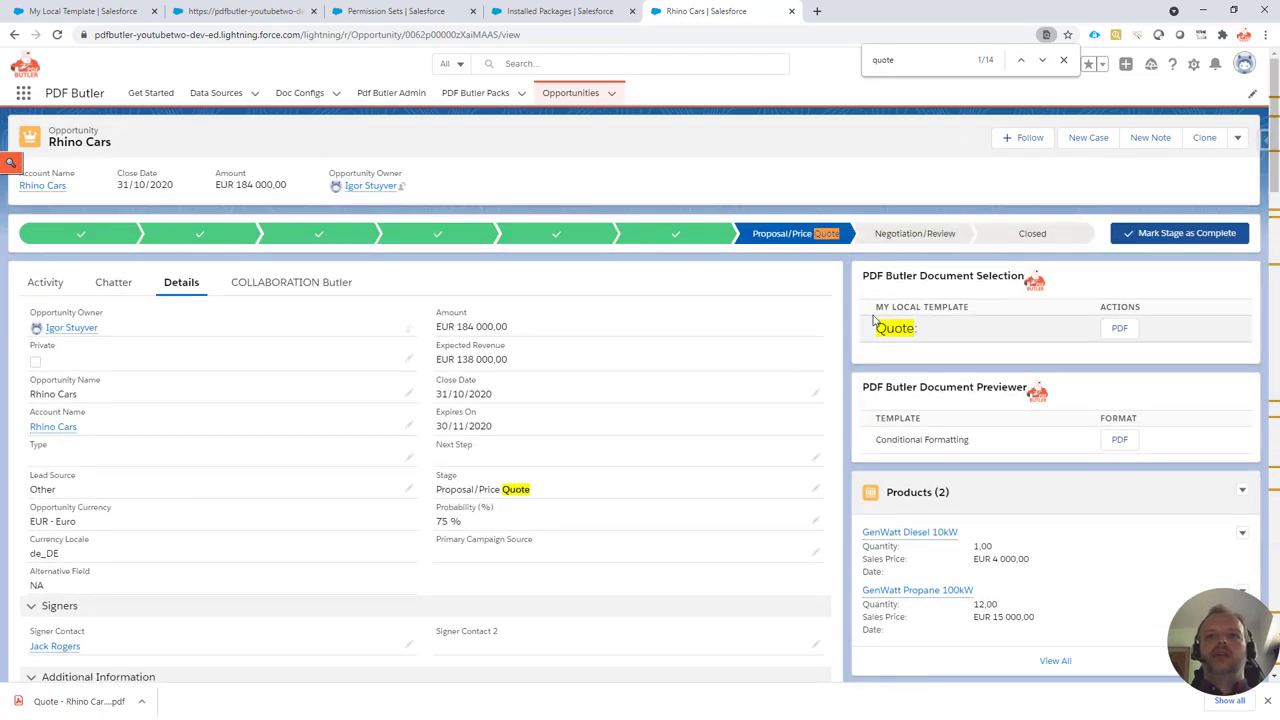
# Generate the Quote PDF through My Local Template and highlight its red locally updated headline
pyautogui.click(1122, 335)
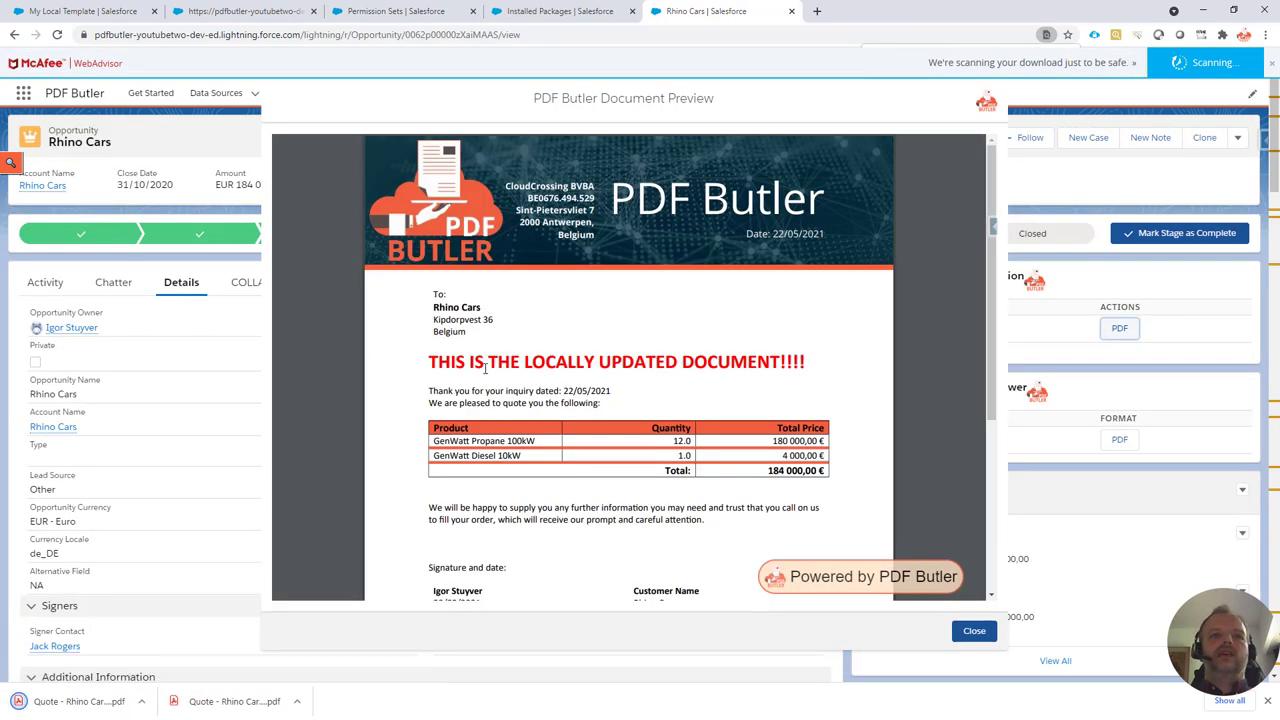
pyautogui.moveTo(428, 361); pyautogui.dragTo(810, 358)
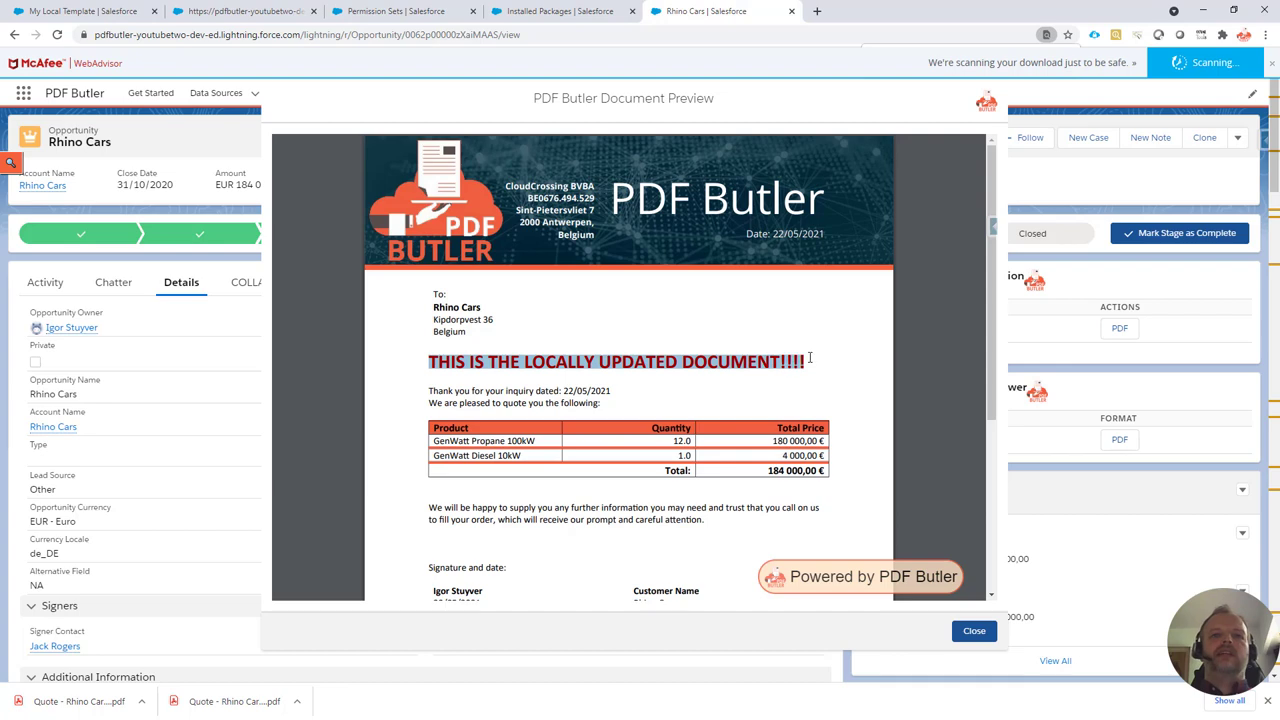
pyautogui.hotkey('ctrl', 'f')
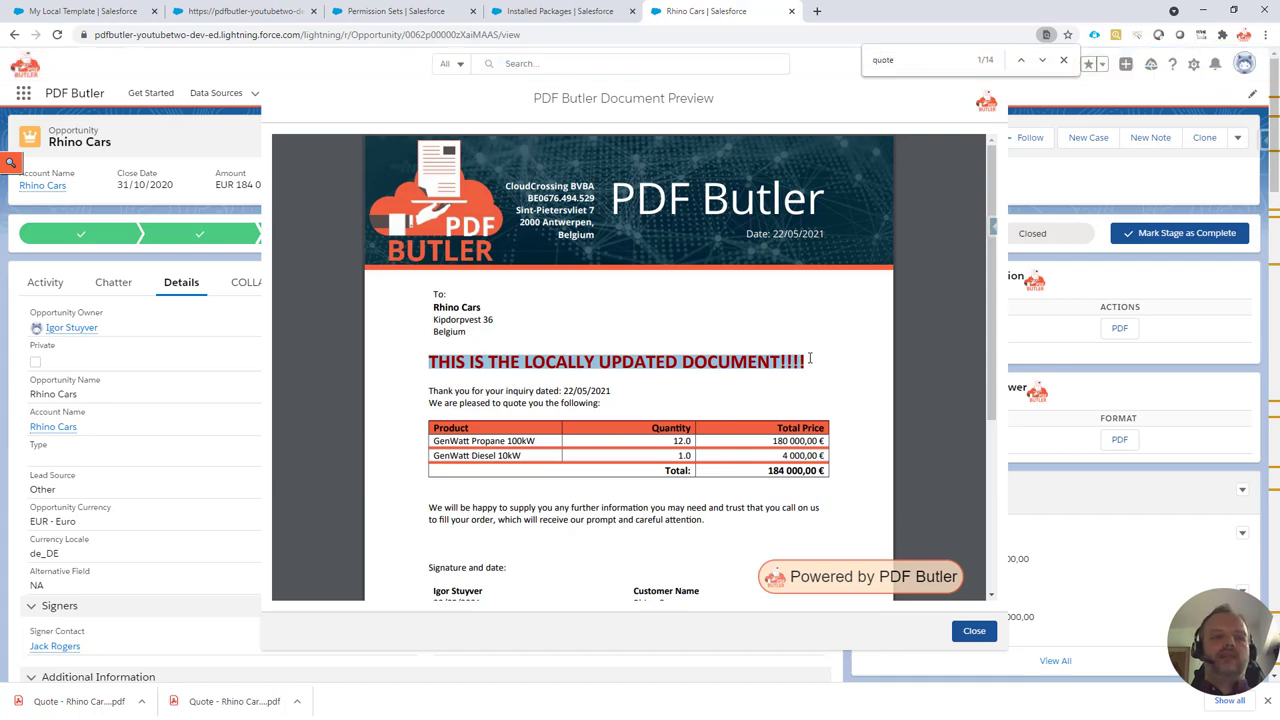